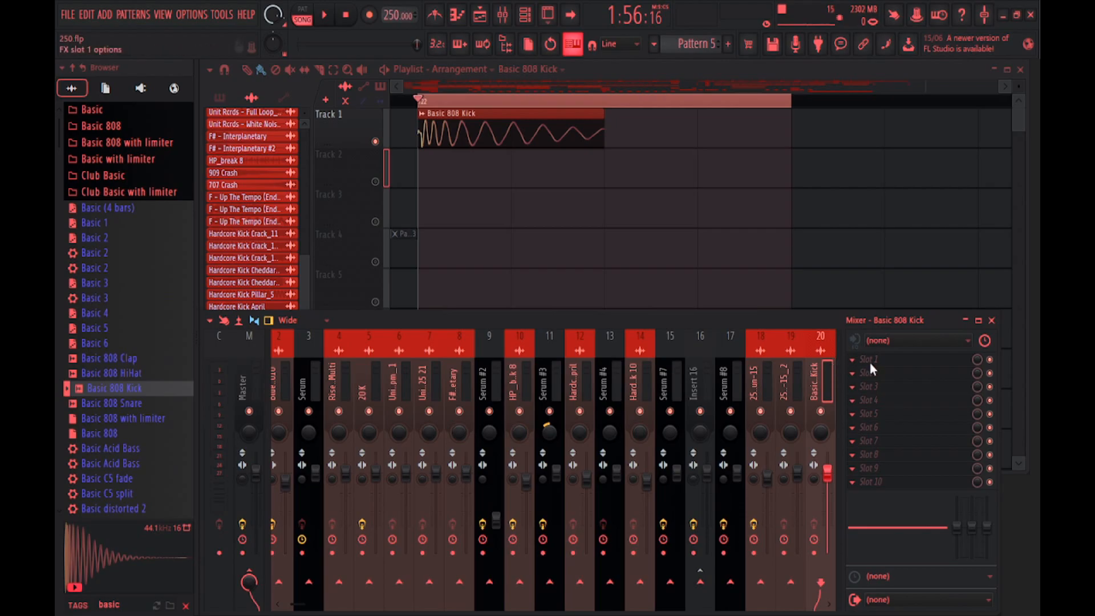
Boost bands 4, 5 and 6 of the slot 1 Parametric EQ 2 to about 18 dB, grouped in the mids, while auditioning the kick
{"action": "key", "text": "space"}
{"action": "left_click_drag", "start_coordinate": [458, 293], "coordinate": [434, 233]}
{"action": "left_click_drag", "start_coordinate": [419, 292], "coordinate": [419, 208]}
{"action": "left_click_drag", "start_coordinate": [495, 292], "coordinate": [461, 207]}
{"action": "left_click_drag", "start_coordinate": [435, 207], "coordinate": [446, 210]}
{"action": "key", "text": "space"}
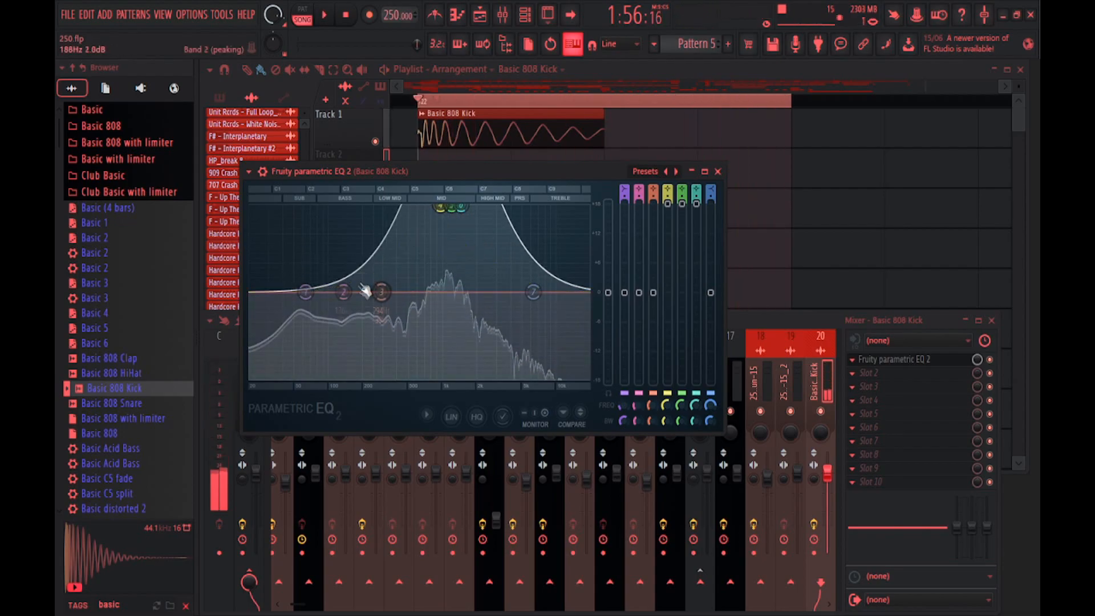
{"action": "left_click", "coordinate": [717, 171]}
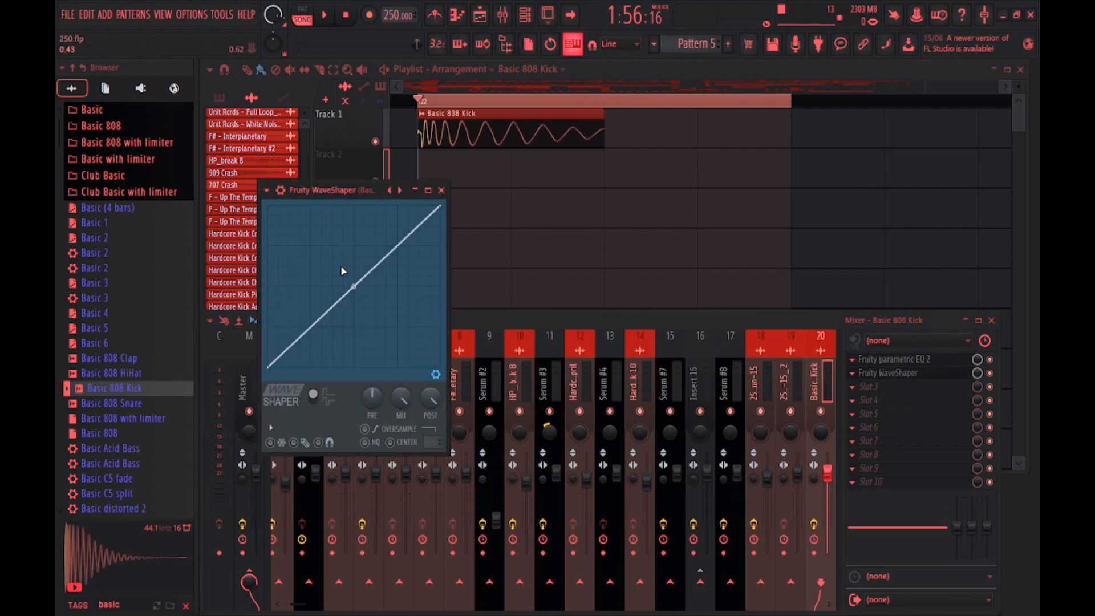
Pull the centre point of the slot 2 Fruity WaveShaper curve to the curve's upper-left corner and audition the kick
{"action": "left_click_drag", "start_coordinate": [341, 271], "coordinate": [256, 190]}
{"action": "key", "text": "space"}
{"action": "key", "text": "space"}
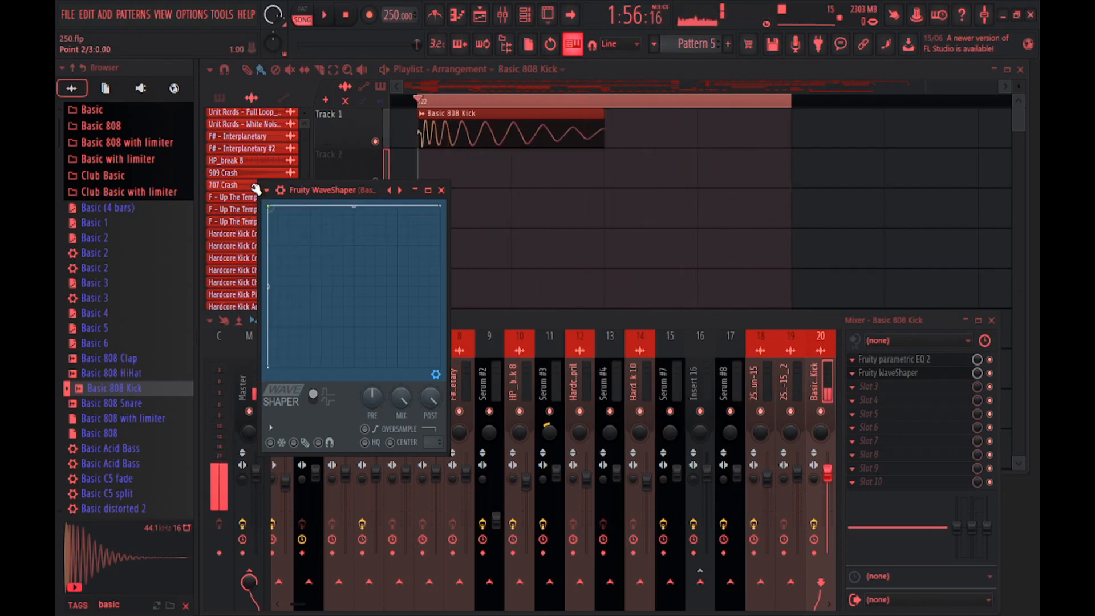
{"action": "left_click", "coordinate": [419, 194]}
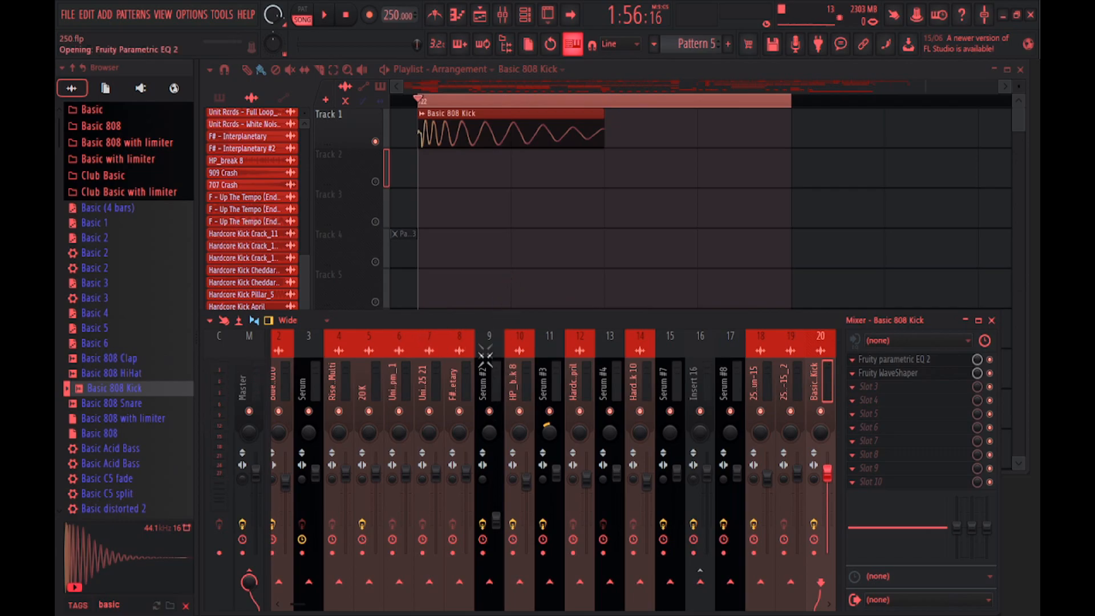
Add a Parametric EQ 2 in slot 3 and boost band 5 to nearly 18 dB in the mids during playback
{"action": "key", "text": "space"}
{"action": "left_click_drag", "start_coordinate": [493, 329], "coordinate": [484, 246]}
{"action": "key", "text": "space"}
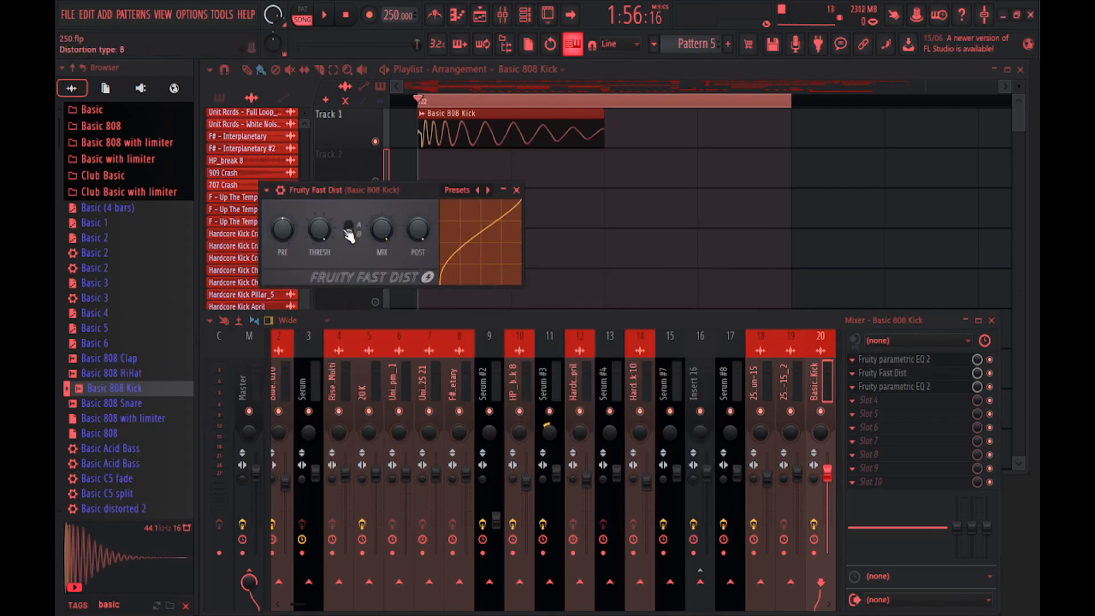
Set up Fruity Fast Dist in slot 2 with distortion type B and a raised pre gain, and audition the kick
{"action": "left_click_drag", "start_coordinate": [272, 228], "coordinate": [272, 194]}
{"action": "key", "text": "space"}
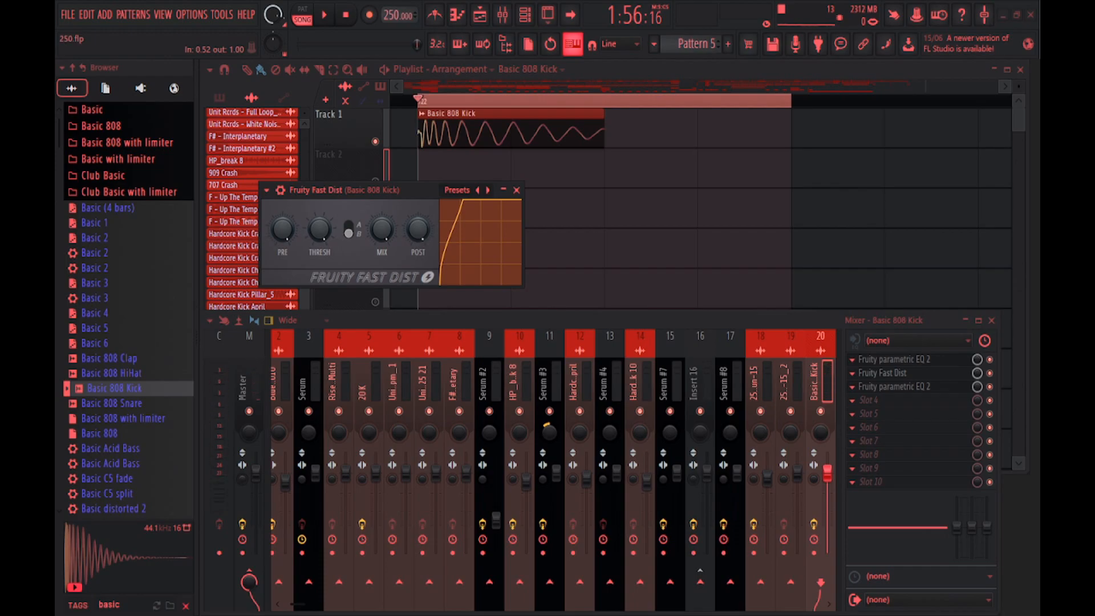
{"action": "key", "text": "space"}
{"action": "left_click", "coordinate": [516, 190]}
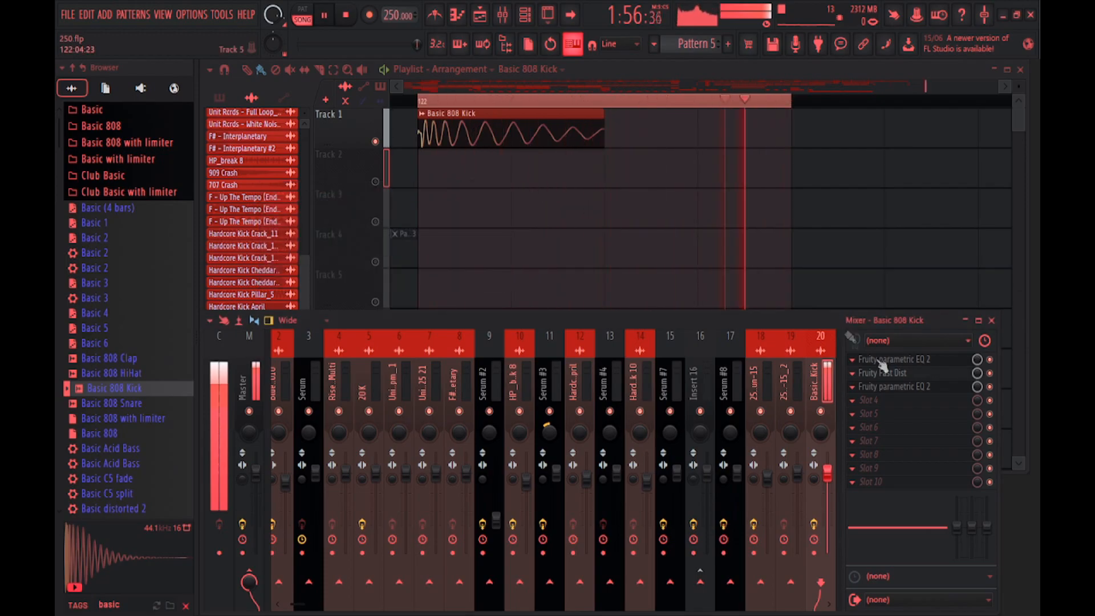
Boost bands 3 and 4 of the slot 3 EQ to about 18 dB and shift band 5 lower in the mids
{"action": "left_click", "coordinate": [899, 388]}
{"action": "left_click_drag", "start_coordinate": [497, 245], "coordinate": [478, 244]}
{"action": "left_click_drag", "start_coordinate": [455, 329], "coordinate": [461, 245]}
{"action": "left_click_drag", "start_coordinate": [417, 329], "coordinate": [448, 244]}
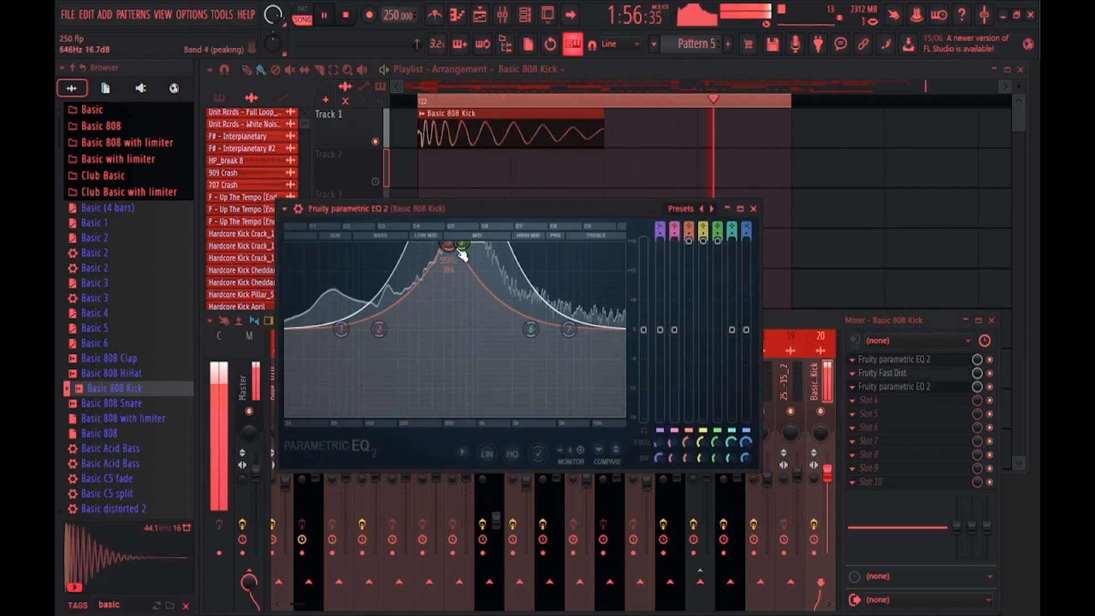
{"action": "key", "text": "space"}
{"action": "left_click", "coordinate": [727, 208]}
Extend the Basic 808 Kick clip on Track 1 to the end of the loop region and play it
{"action": "left_click_drag", "start_coordinate": [604, 117], "coordinate": [789, 147]}
{"action": "key", "text": "space"}
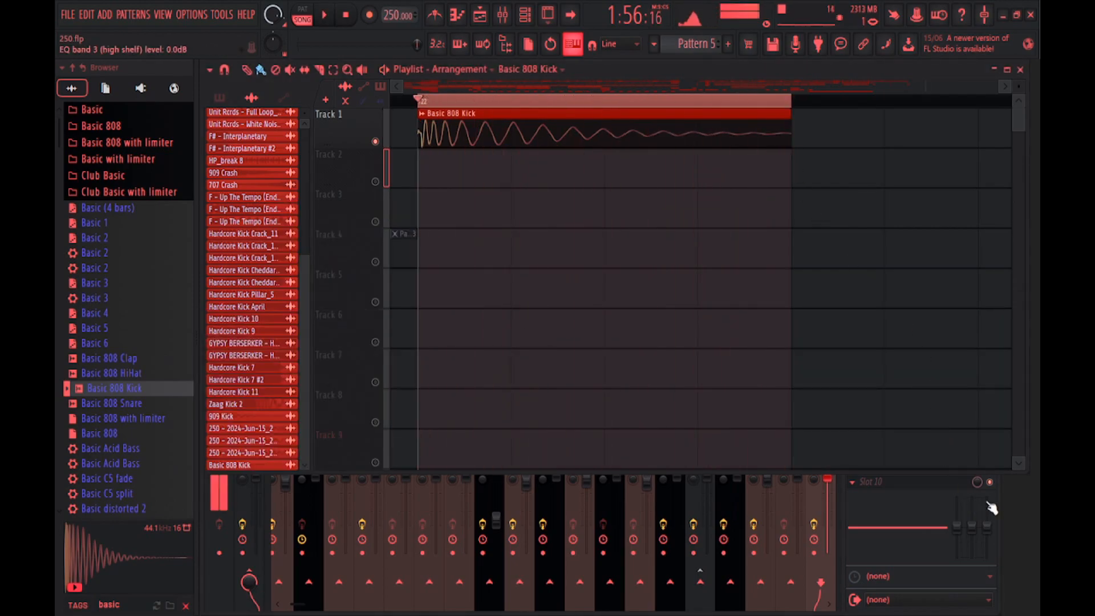
{"action": "left_click", "coordinate": [990, 504]}
Fine-tune the mid-range boosts in the slot 3 EQ while auditioning the lengthened kick
{"action": "left_click", "coordinate": [893, 387]}
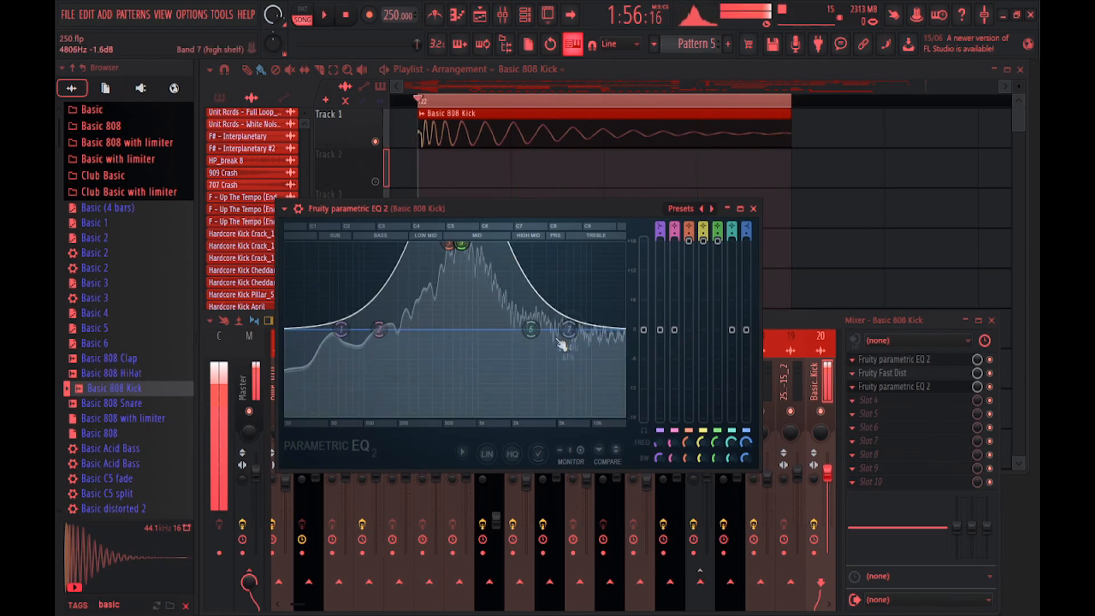
{"action": "key", "text": "space"}
{"action": "key", "text": "space"}
{"action": "mouse_move", "coordinate": [463, 245]}
{"action": "left_mouse_down"}
{"action": "mouse_move", "coordinate": [492, 246]}
{"action": "mouse_move", "coordinate": [464, 247]}
{"action": "left_mouse_up"}
{"action": "left_click", "coordinate": [753, 209]}
{"action": "key", "text": "space"}
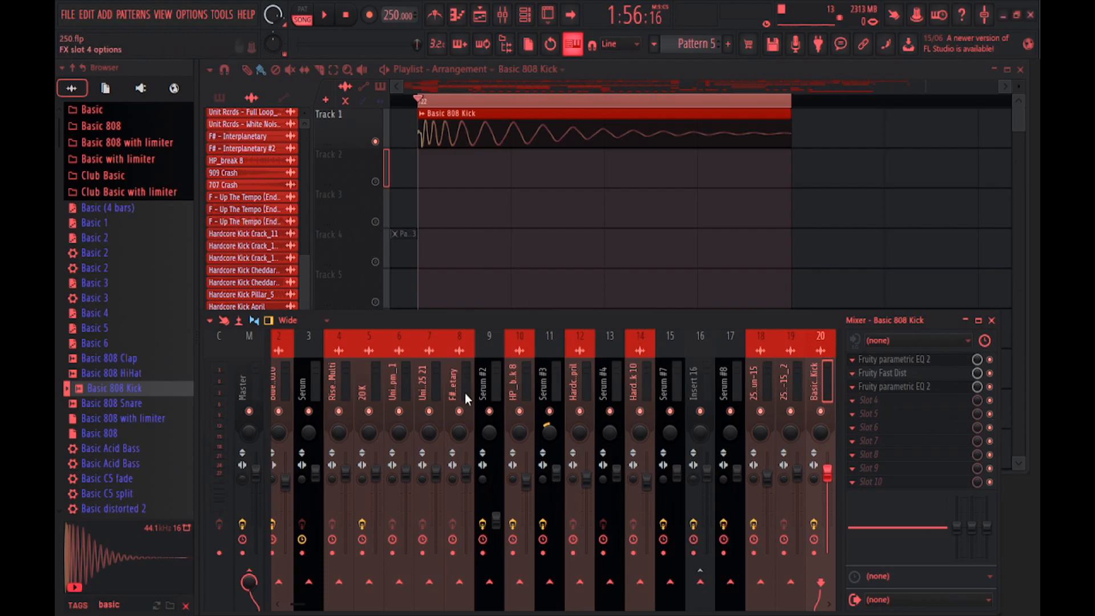
Add a Fruity WaveShaper in slot 4, pull its middle curve point to the curve's upper-left corner, and audition the kick
{"action": "left_click", "coordinate": [496, 447]}
{"action": "right_click", "coordinate": [388, 302]}
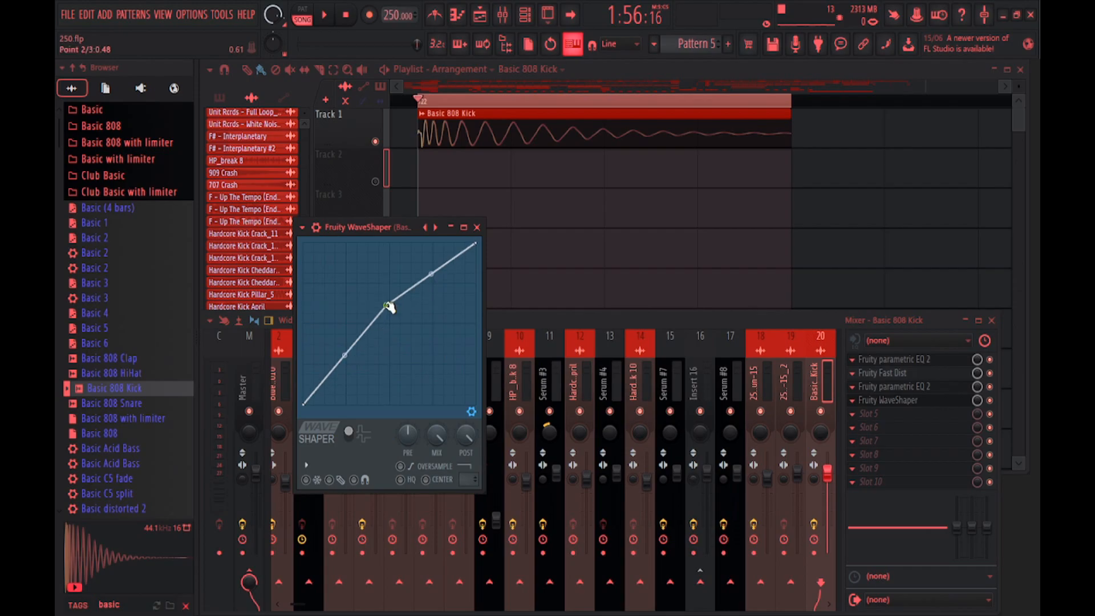
{"action": "left_click_drag", "start_coordinate": [388, 301], "coordinate": [304, 244]}
{"action": "key", "text": "space"}
{"action": "key", "text": "space"}
{"action": "left_click", "coordinate": [477, 227]}
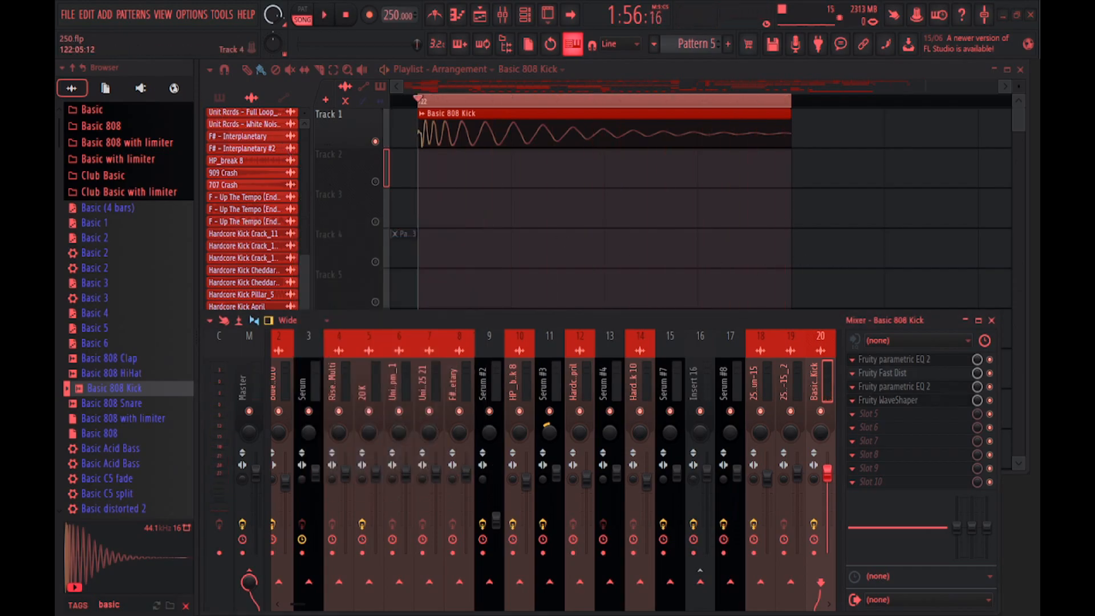
{"action": "key", "text": "space"}
{"action": "key", "text": "space"}
Add a Parametric EQ 2 in slot 5 and boost band 2 to about 18 dB in the sub range, auditioning the kick
{"action": "left_click", "coordinate": [499, 390]}
{"action": "key", "text": "space"}
{"action": "left_click_drag", "start_coordinate": [421, 370], "coordinate": [371, 283]}
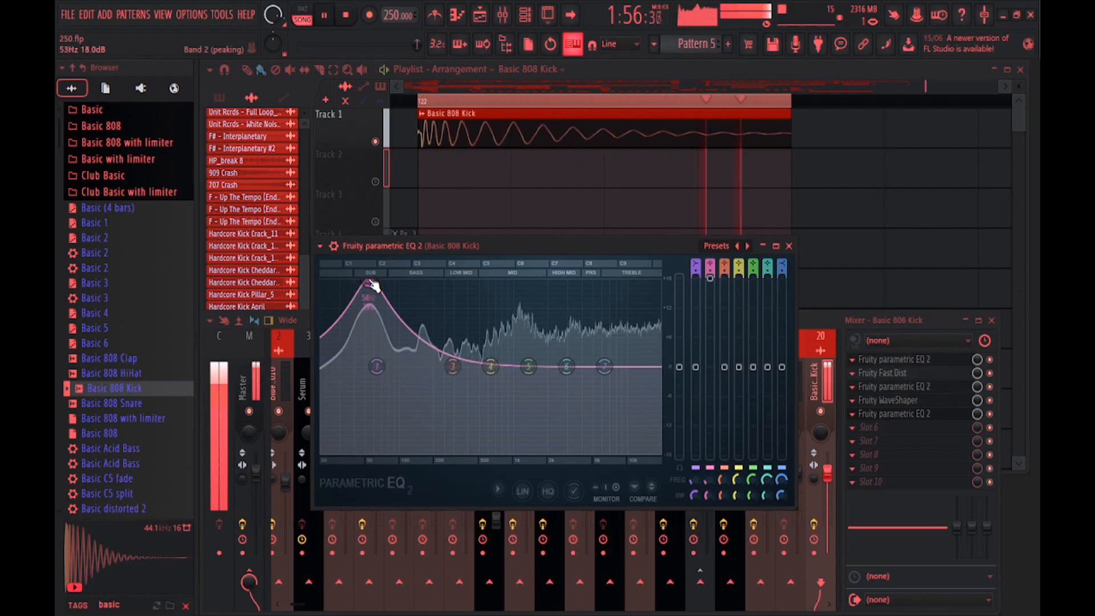
{"action": "key", "text": "space"}
{"action": "left_click", "coordinate": [790, 246]}
{"action": "key", "text": "space"}
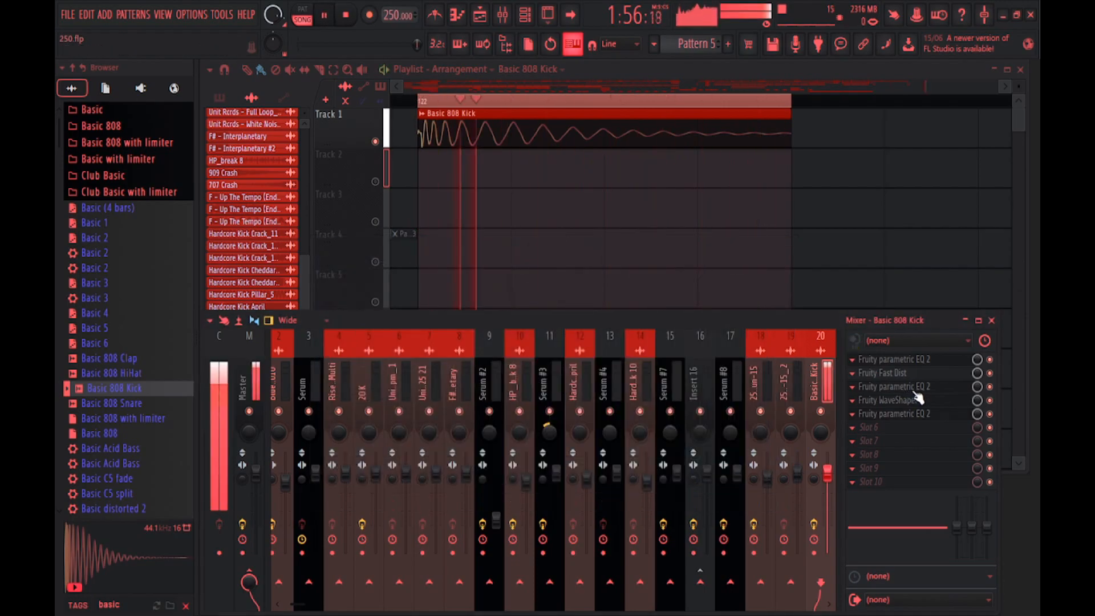
{"action": "key", "text": "space"}
Adjust band 4 of the slot 3 EQ to about 18 dB near 1 kHz while the kick plays
{"action": "left_click", "coordinate": [914, 389]}
{"action": "key", "text": "space"}
{"action": "mouse_move", "coordinate": [484, 247]}
{"action": "left_mouse_down"}
{"action": "mouse_move", "coordinate": [480, 269]}
{"action": "mouse_move", "coordinate": [484, 247]}
{"action": "left_mouse_up"}
{"action": "key", "text": "space"}
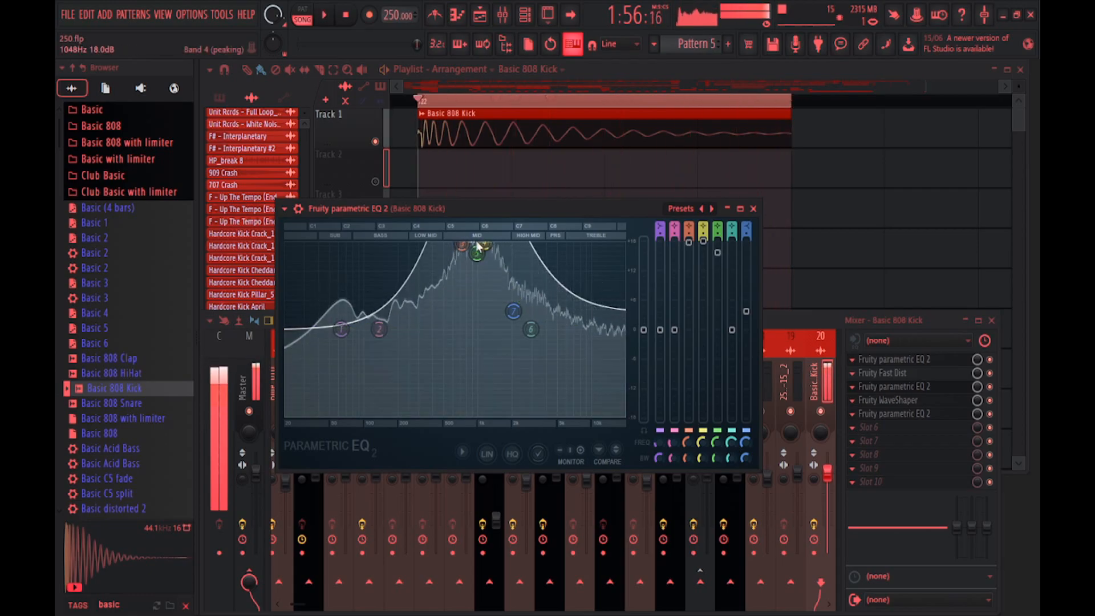
{"action": "left_click", "coordinate": [753, 208]}
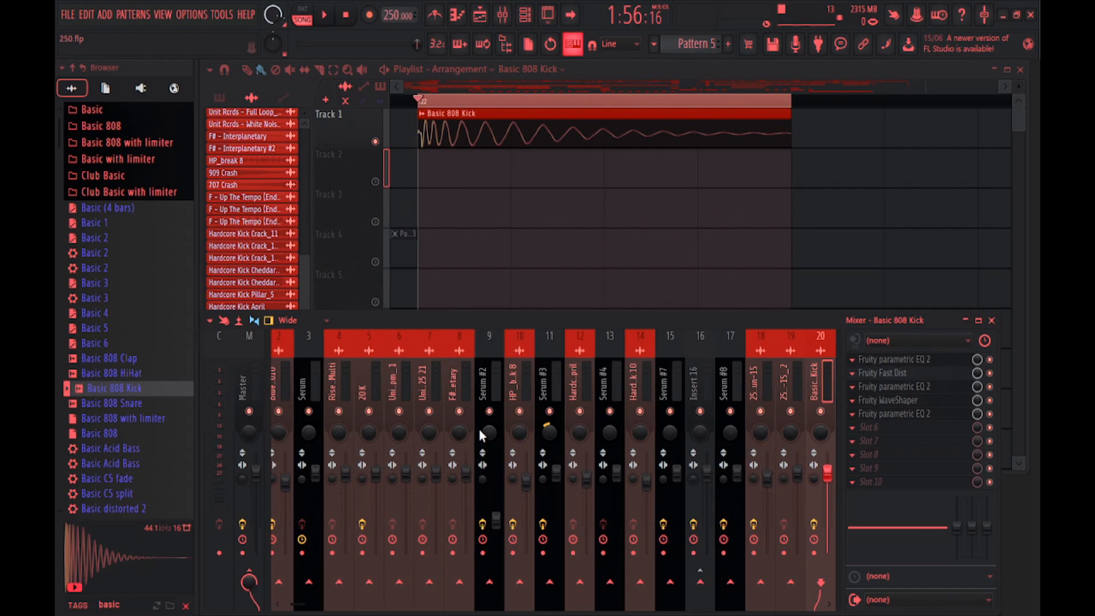
Add a Fruity Soft Clipper in slot 10 with its threshold raised to maximum and audition the kick
{"action": "left_click_drag", "start_coordinate": [291, 239], "coordinate": [302, 188]}
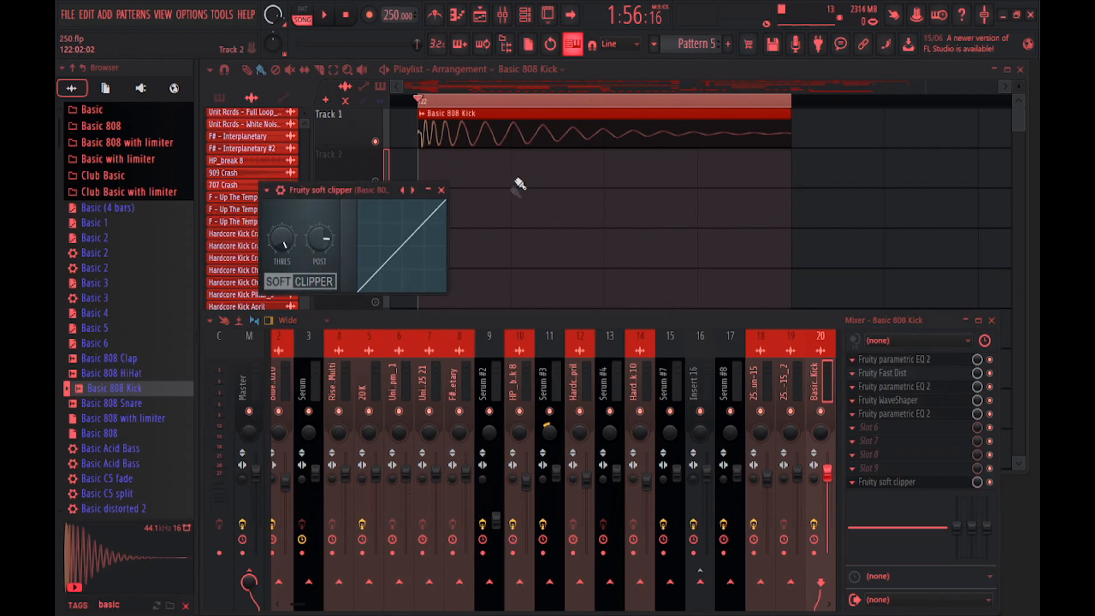
{"action": "left_click", "coordinate": [441, 190]}
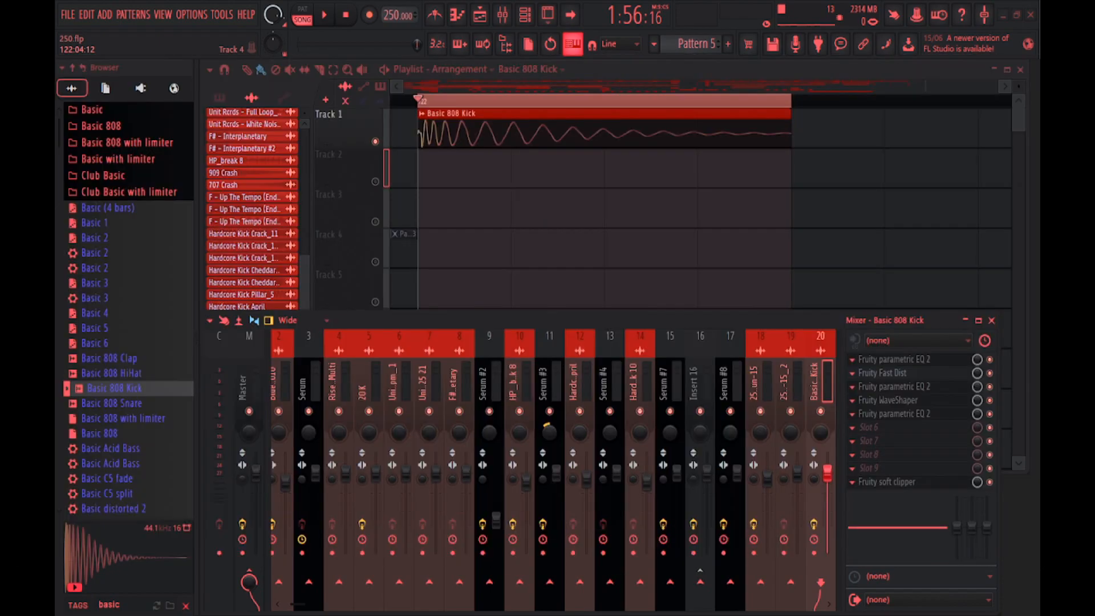
{"action": "key", "text": "space"}
{"action": "key", "text": "space"}
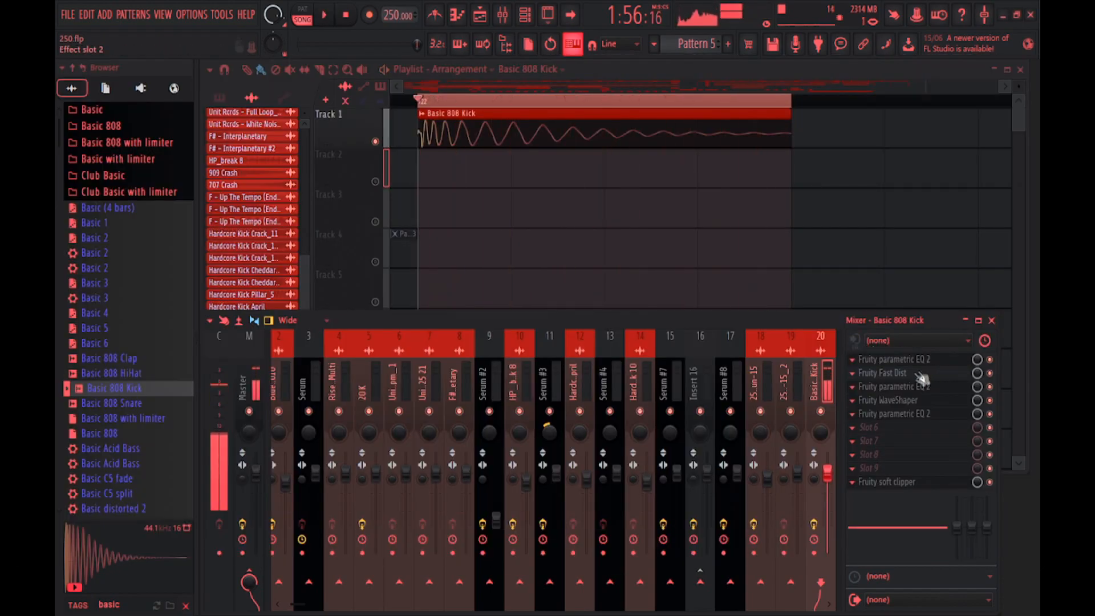
Move band 3 of the slot 5 EQ down into the sub range with a slight boost while listening
{"action": "left_click", "coordinate": [893, 413]}
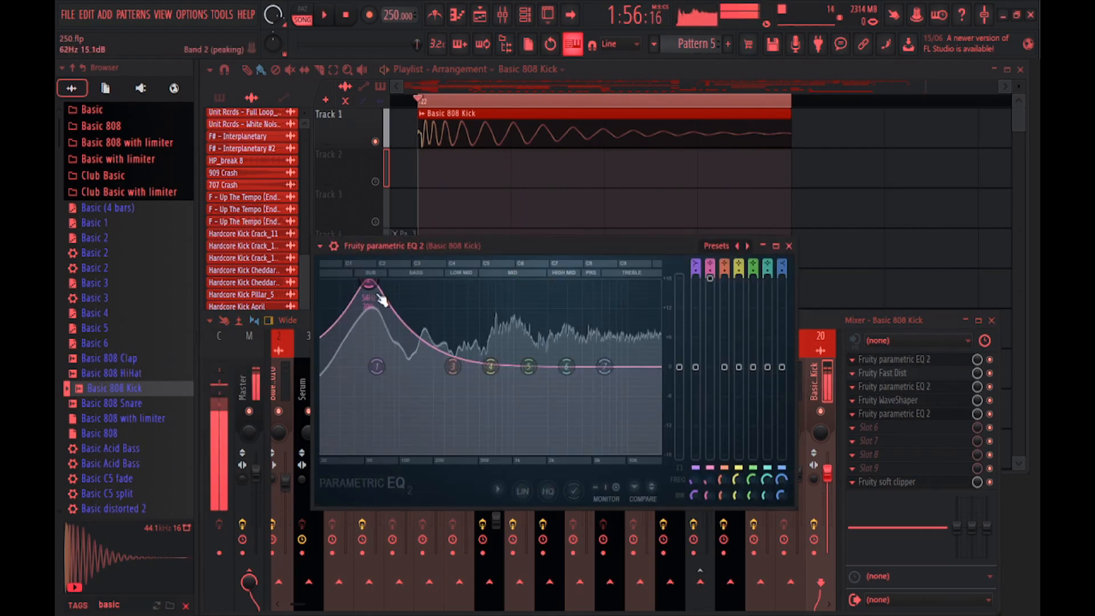
{"action": "key", "text": "space"}
{"action": "left_click_drag", "start_coordinate": [452, 366], "coordinate": [373, 359]}
{"action": "key", "text": "space"}
{"action": "left_click", "coordinate": [789, 246]}
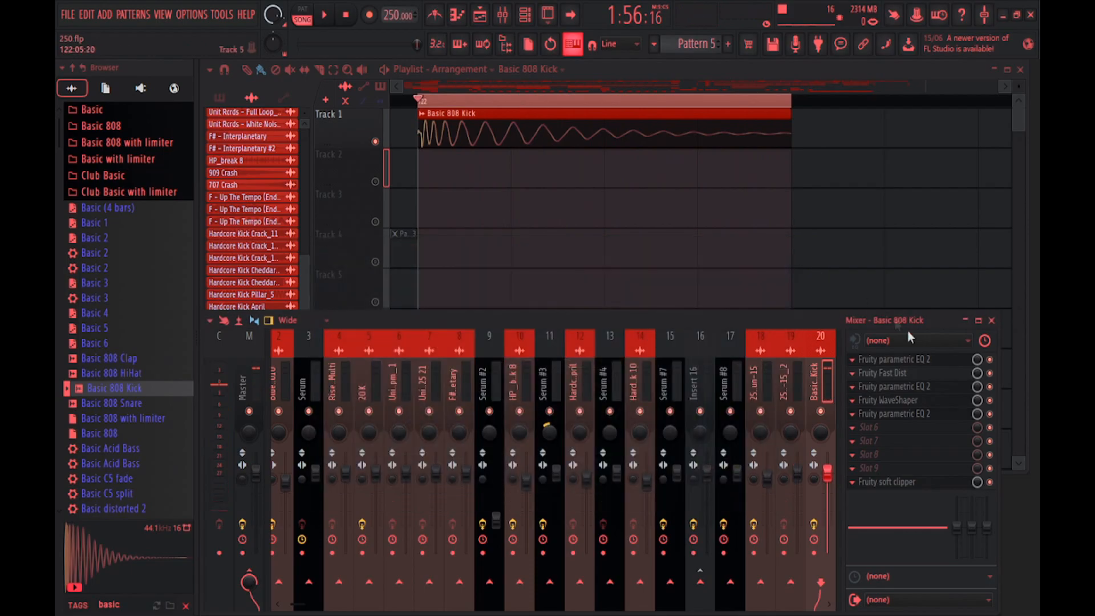
Align bands 4 and 5 of the slot 3 EQ at about 719 Hz, with band 4 lowered to about 14 dB, and audition
{"action": "left_click", "coordinate": [922, 393]}
{"action": "key", "text": "space"}
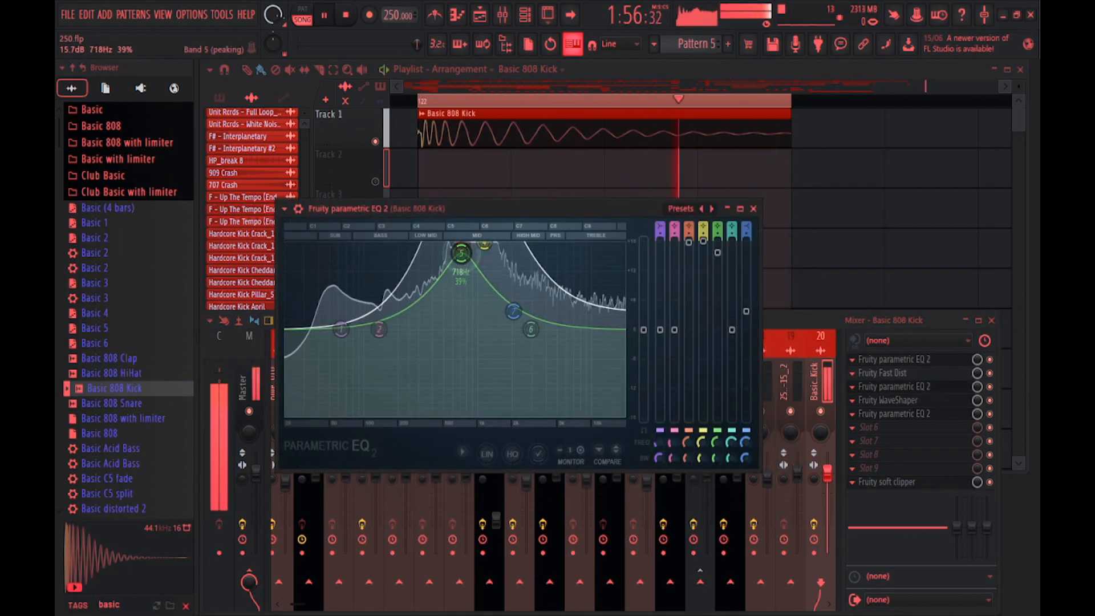
{"action": "left_click_drag", "start_coordinate": [484, 245], "coordinate": [467, 267]}
{"action": "key", "text": "space"}
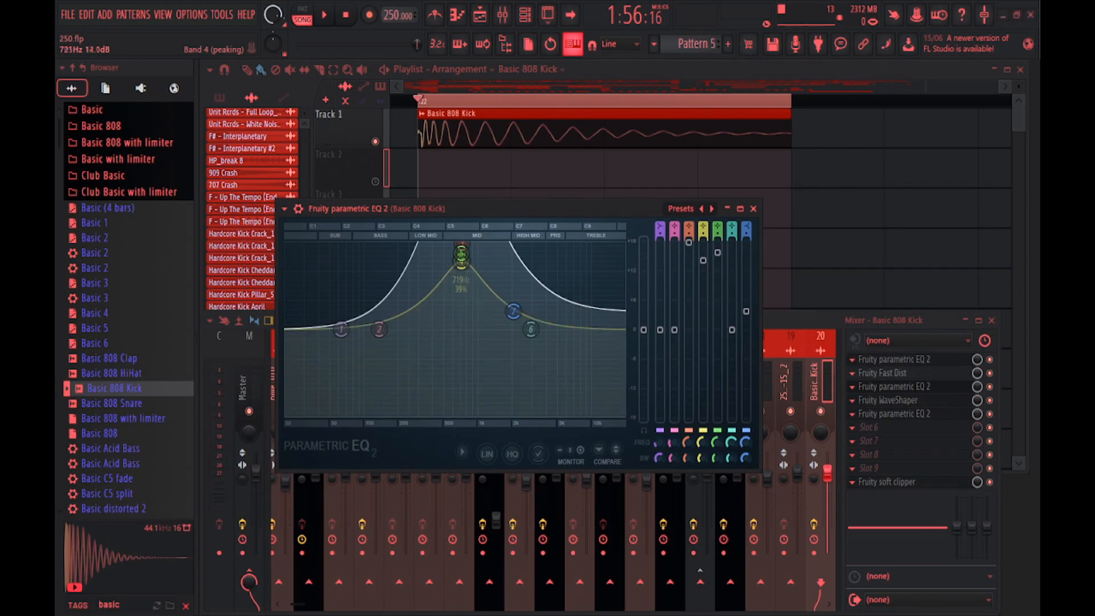
{"action": "key", "text": "space"}
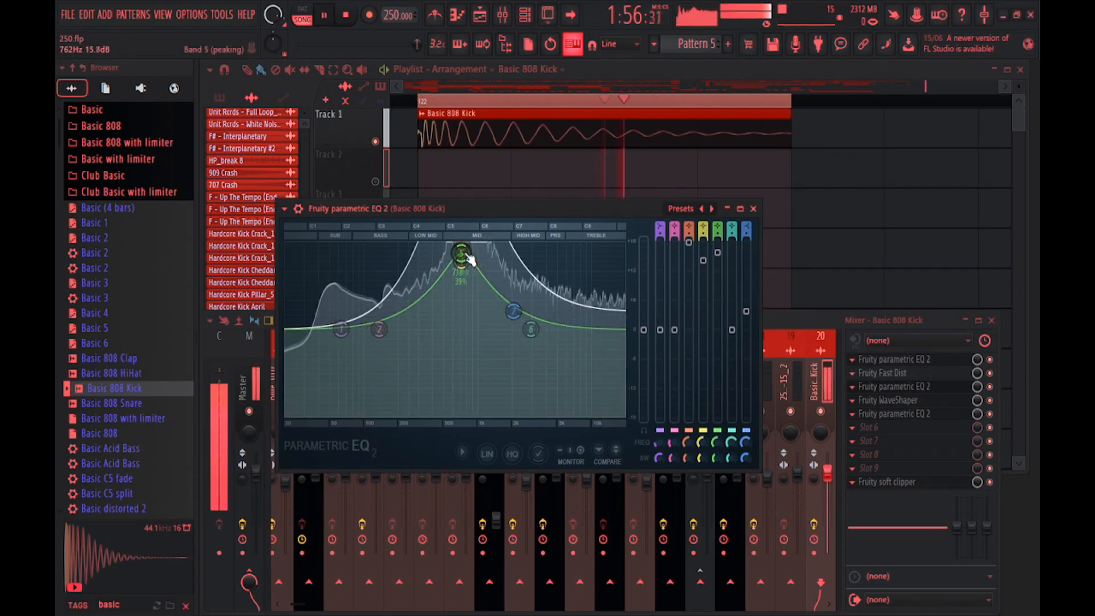
{"action": "key", "text": "space"}
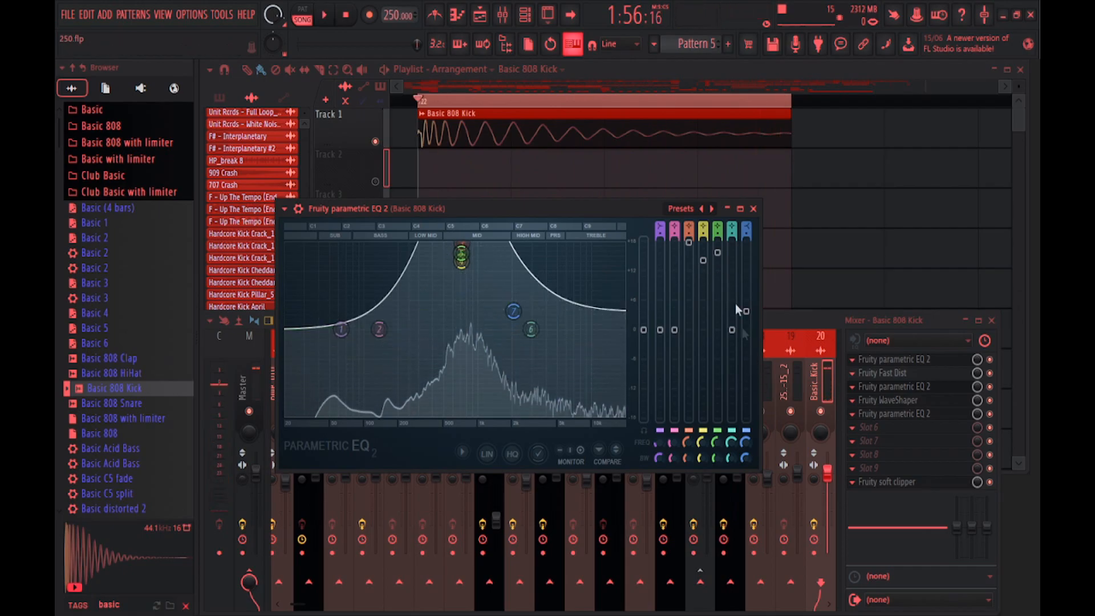
Create an automation clip for the band 5 level of the slot 3 EQ and close the EQ
{"action": "right_click", "coordinate": [717, 252]}
{"action": "left_click", "coordinate": [722, 282]}
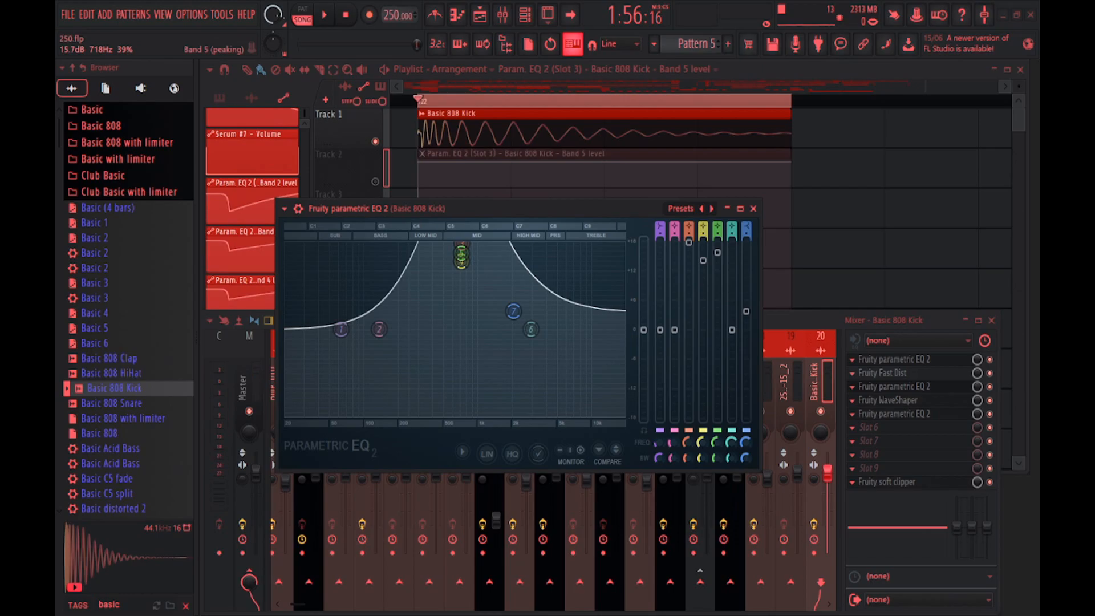
{"action": "left_click", "coordinate": [753, 209]}
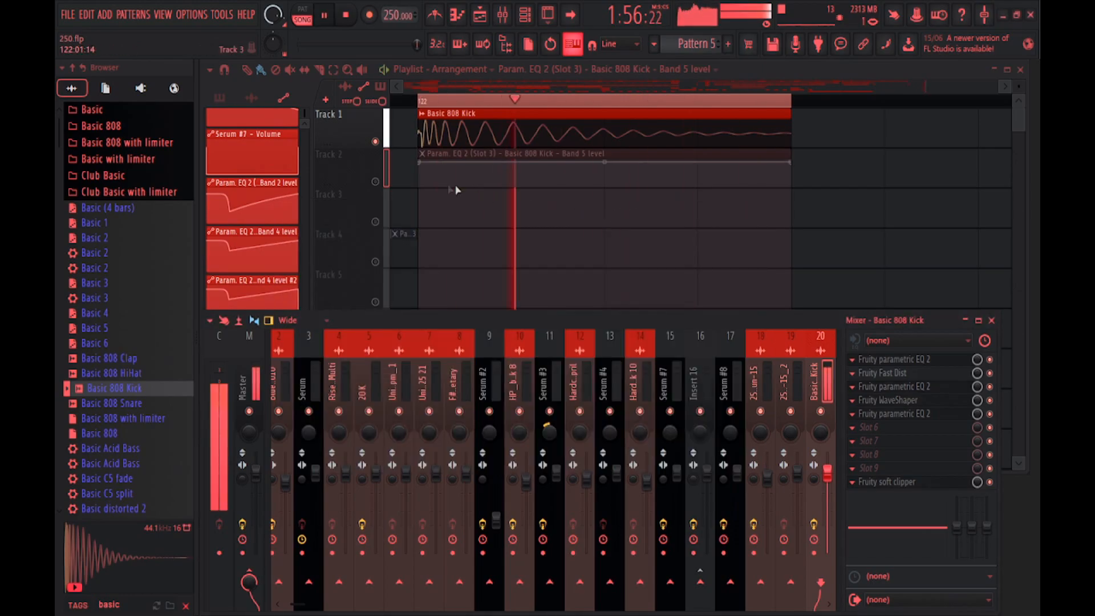
Unmute Track 2 and turn on snapping in the playlist
{"action": "left_click", "coordinate": [375, 181]}
{"action": "left_click", "coordinate": [225, 70]}
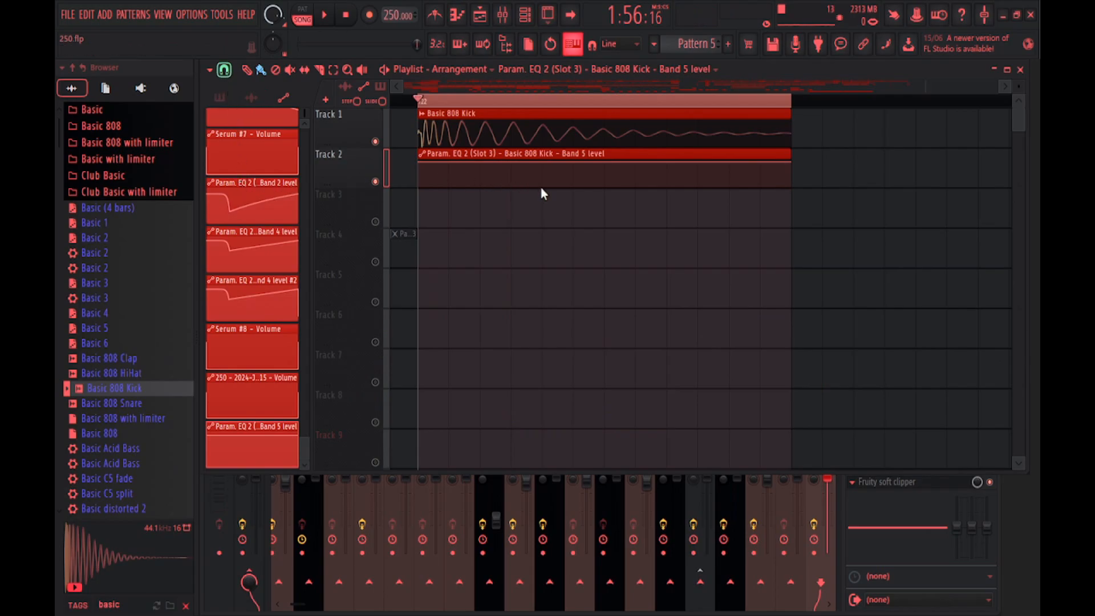
Shape the band 5 level automation to start at 45%, peak at an added point one beat in, and end at 58%
{"action": "right_click", "coordinate": [513, 170]}
{"action": "left_click_drag", "start_coordinate": [513, 170], "coordinate": [422, 171]}
{"action": "key", "text": "space"}
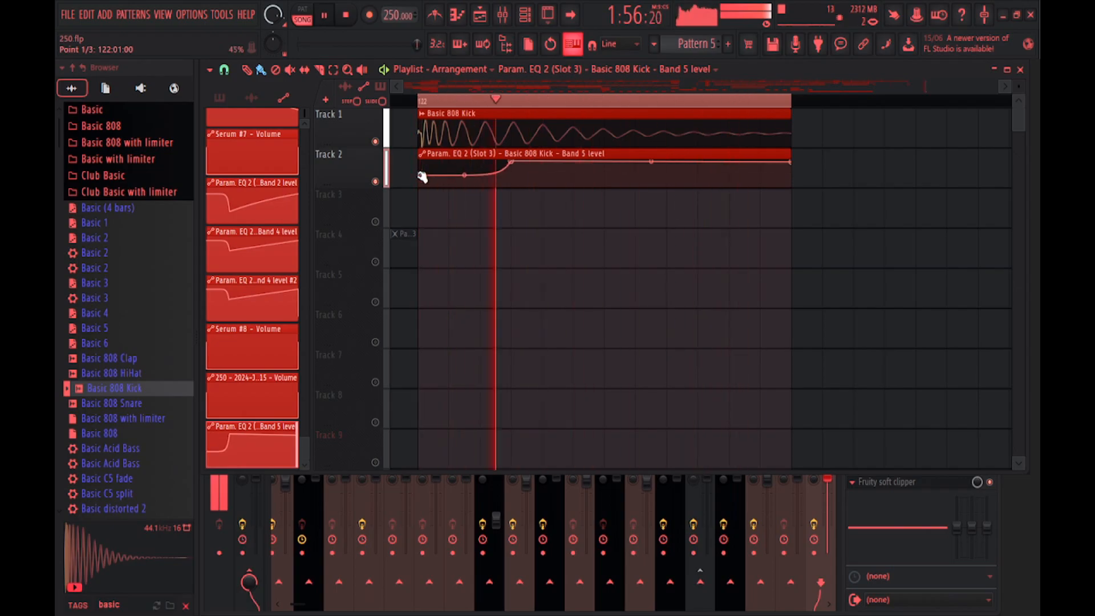
{"action": "key", "text": "space"}
{"action": "mouse_move", "coordinate": [792, 164]}
{"action": "left_mouse_down"}
{"action": "mouse_move", "coordinate": [788, 190]}
{"action": "mouse_move", "coordinate": [790, 172]}
{"action": "left_mouse_up"}
{"action": "key", "text": "space"}
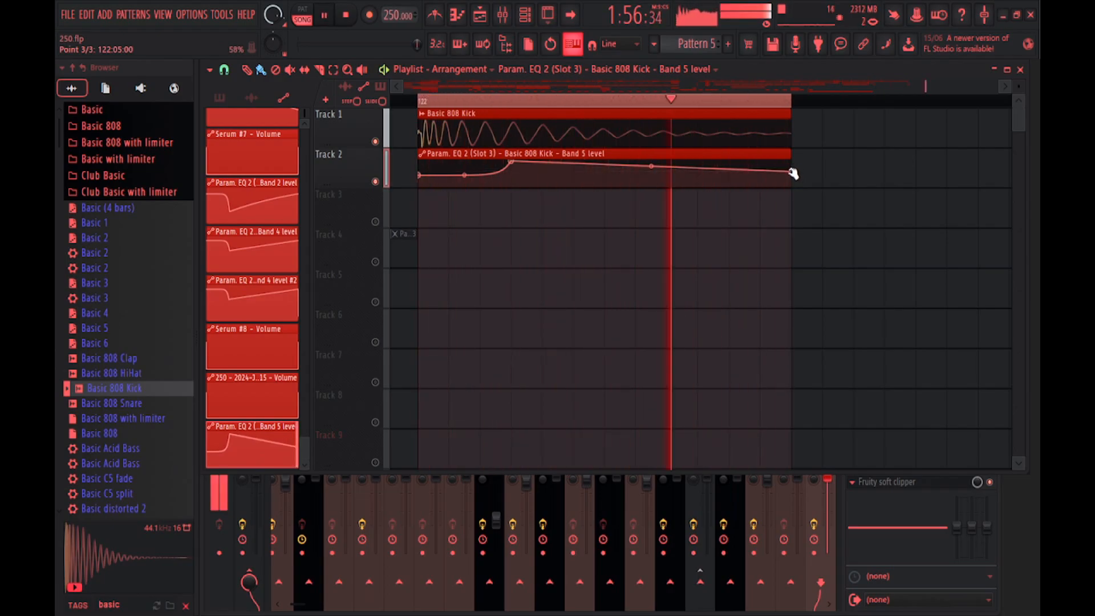
{"action": "key", "text": "space"}
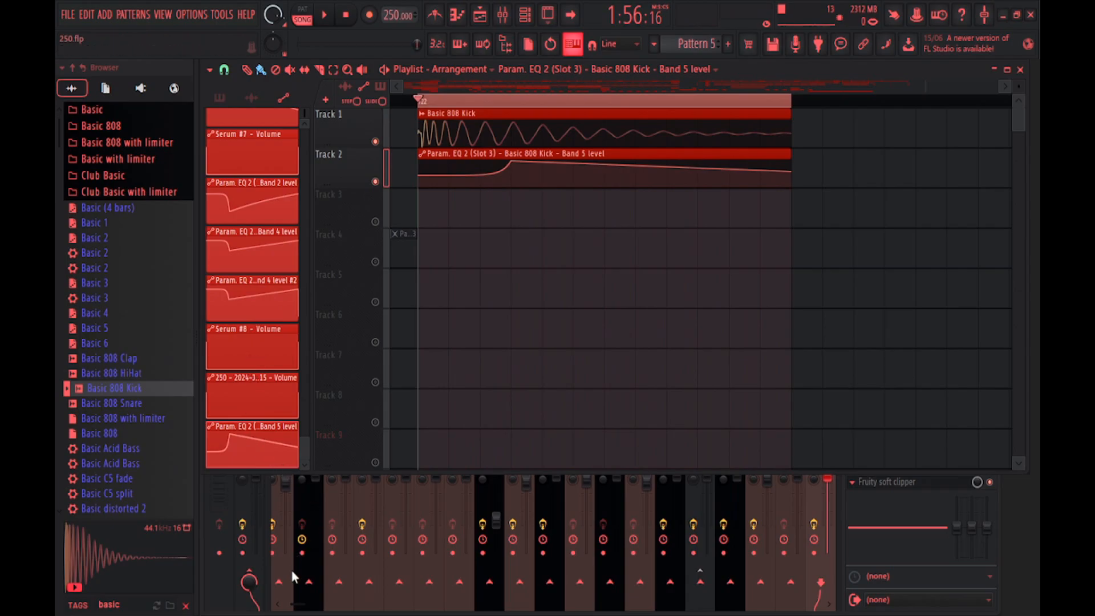
Remove the band 5 level automation clip from Track 2 and replay the kick
{"action": "right_click", "coordinate": [485, 174]}
{"action": "key", "text": "space"}
{"action": "key", "text": "space"}
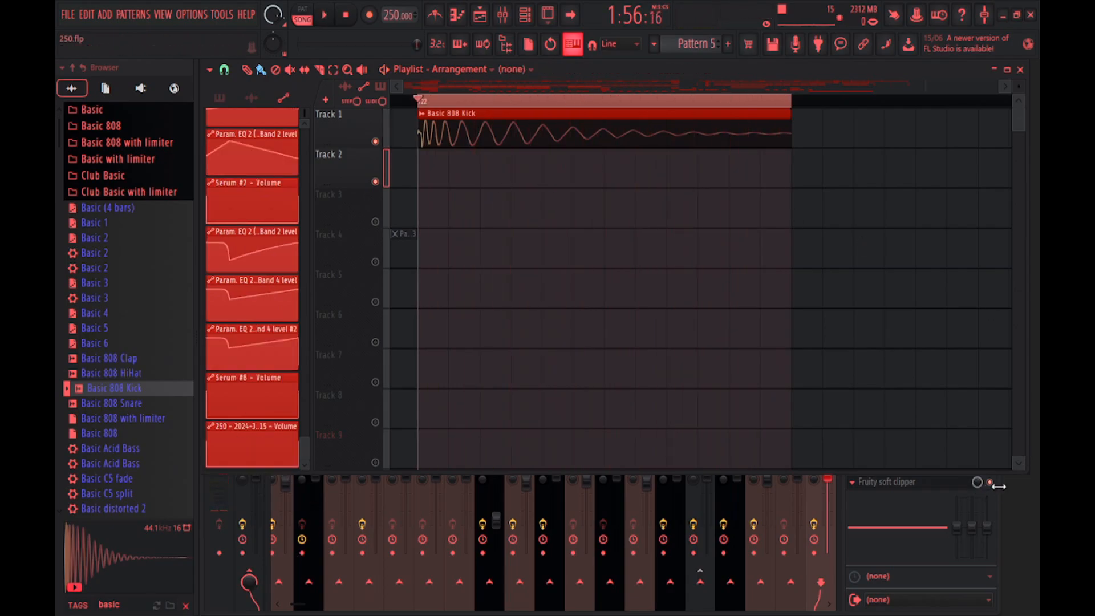
Boost band 3 of the slot 5 EQ to about 10.3 dB near 52 Hz and create an automation clip for its level
{"action": "left_click", "coordinate": [994, 487]}
{"action": "left_click", "coordinate": [911, 388]}
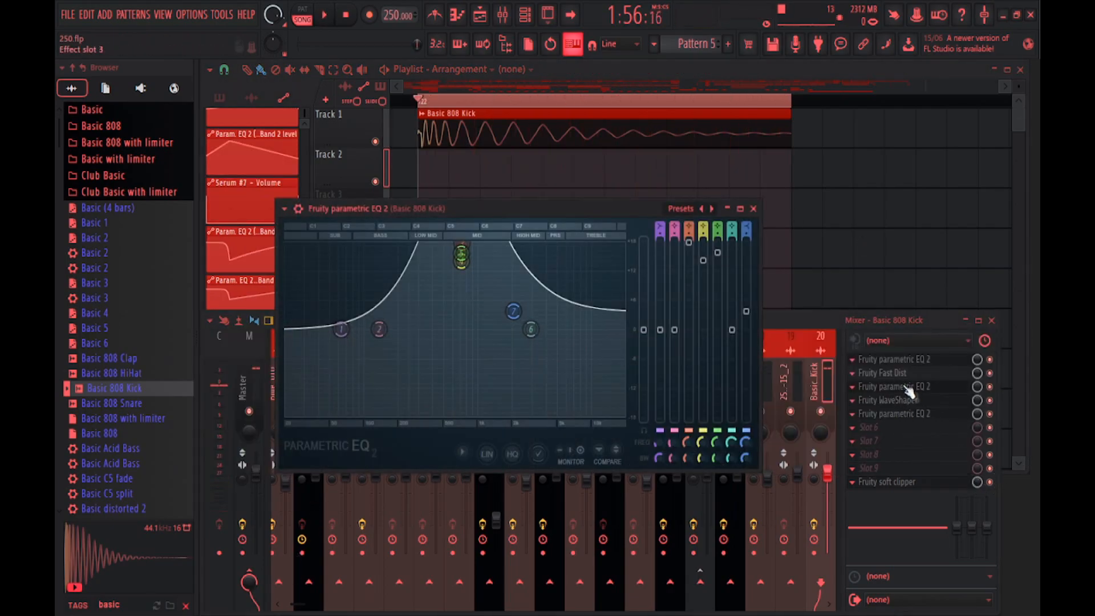
{"action": "left_click", "coordinate": [755, 207]}
{"action": "left_click", "coordinate": [901, 415]}
{"action": "key", "text": "space"}
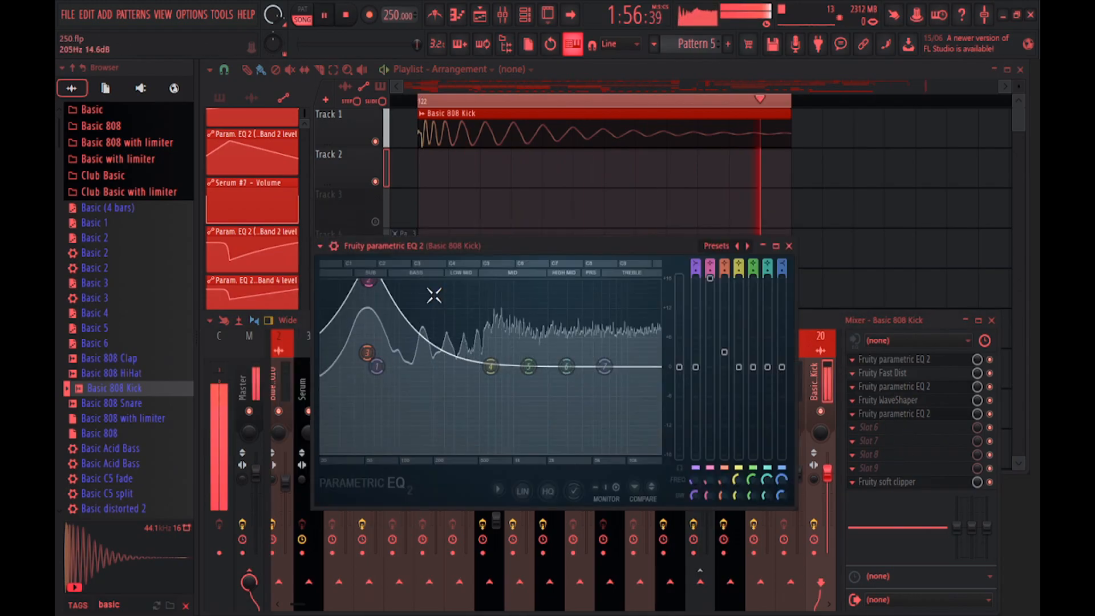
{"action": "left_click_drag", "start_coordinate": [371, 355], "coordinate": [367, 315]}
{"action": "key", "text": "space"}
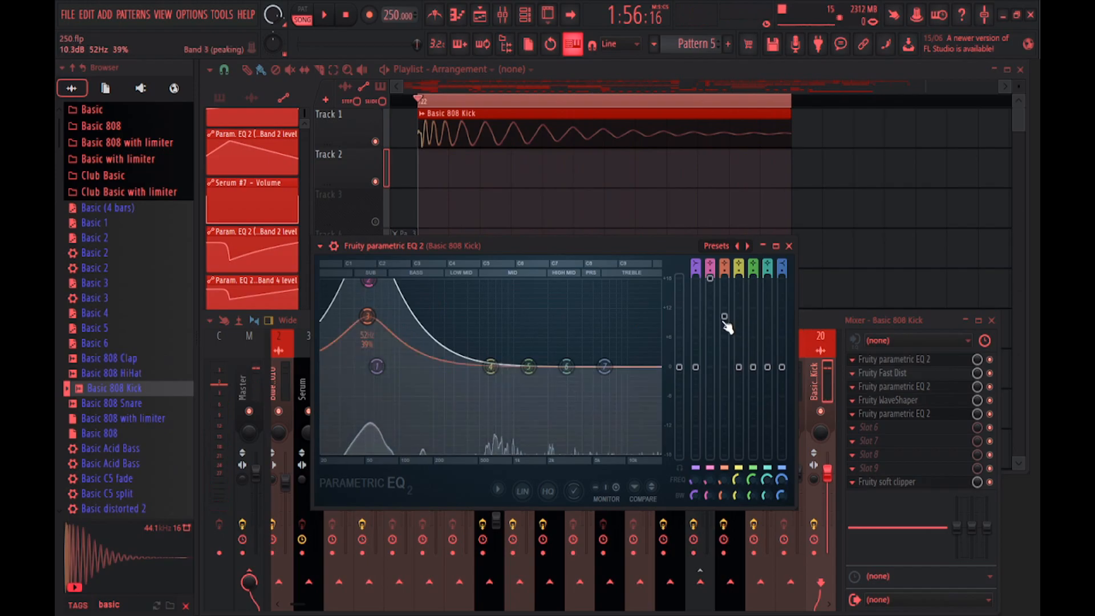
{"action": "left_click", "coordinate": [788, 246]}
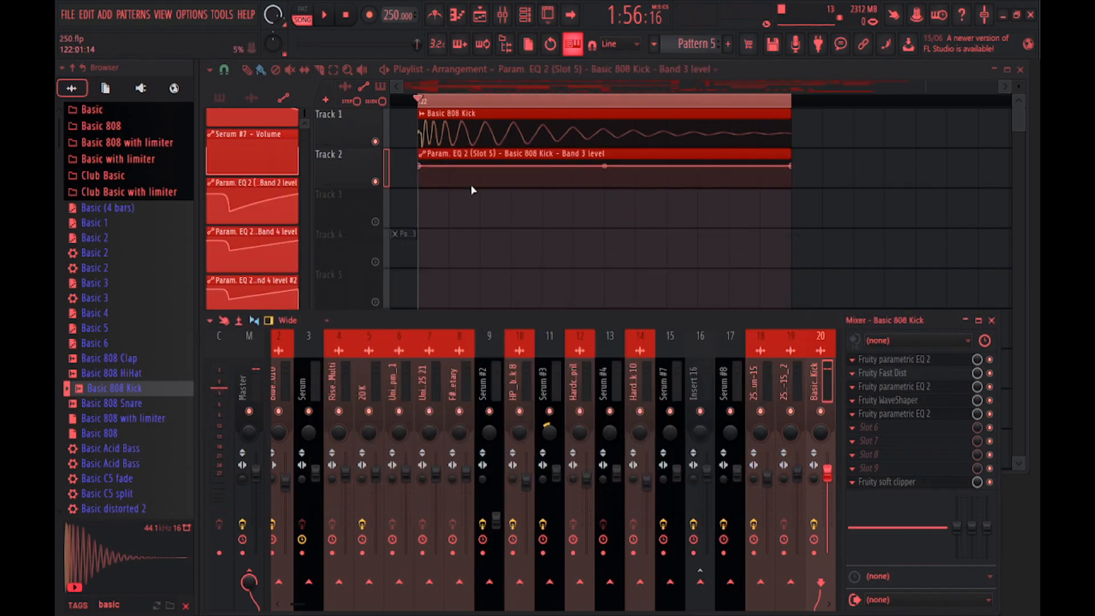
Shape the band 3 level automation to start at 39%, peak one beat in, and fall toward the end, and audition the kick
{"action": "left_click_drag", "start_coordinate": [513, 166], "coordinate": [521, 130]}
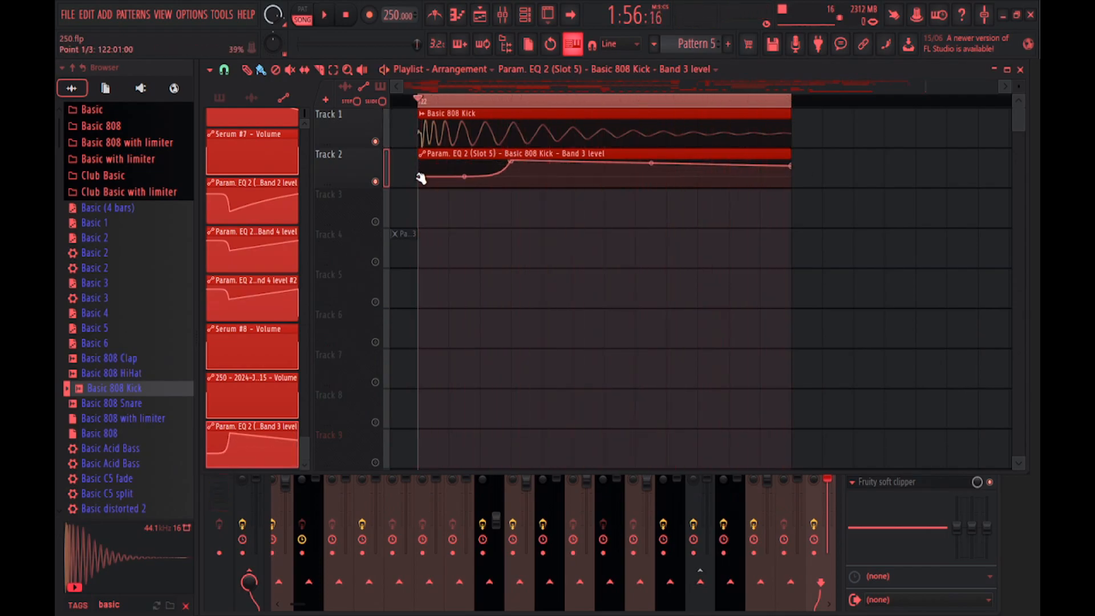
{"action": "left_click_drag", "start_coordinate": [790, 166], "coordinate": [789, 177]}
{"action": "key", "text": "space"}
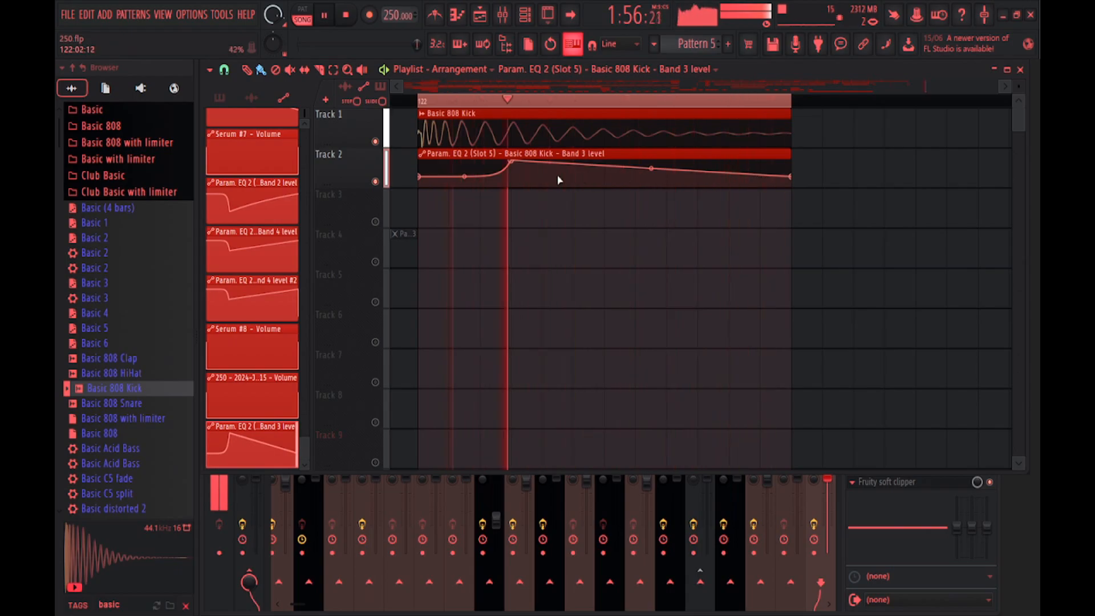
{"action": "key", "text": "space"}
{"action": "key", "text": "space"}
{"action": "key", "text": "space"}
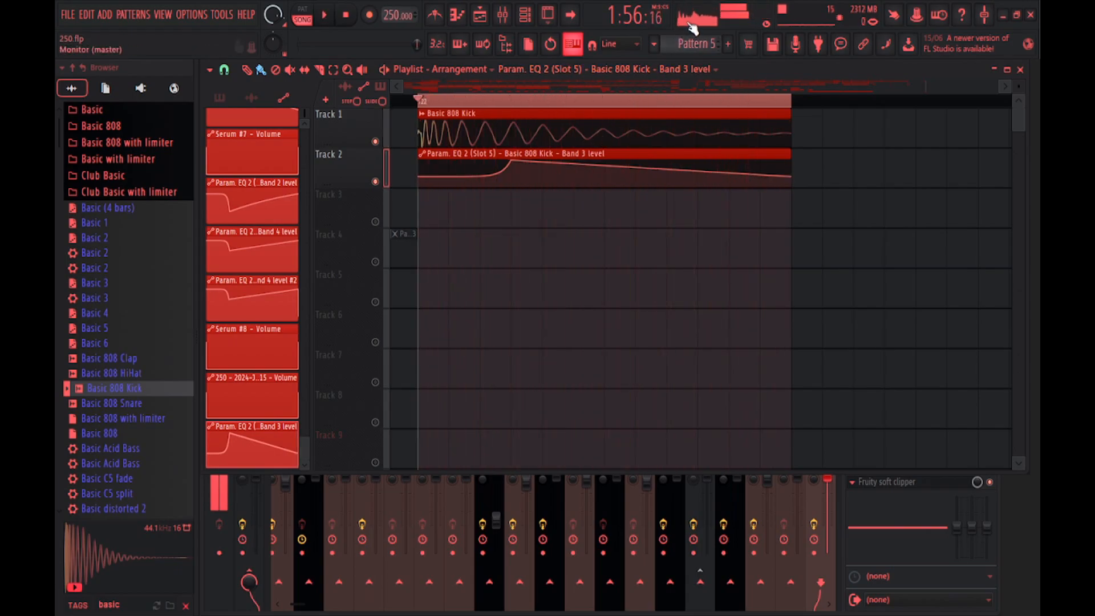
{"action": "key", "text": "space"}
{"action": "key", "text": "space"}
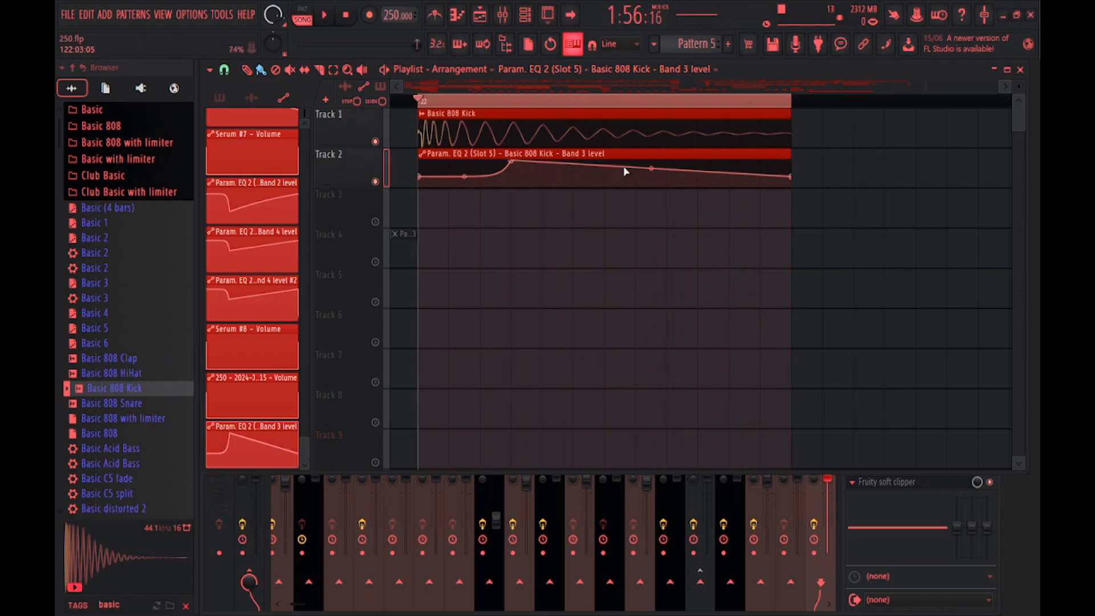
Add a low dip point after the band 3 automation's peak, raise its end point, and move the peak close to the start
{"action": "left_click_drag", "start_coordinate": [577, 165], "coordinate": [573, 187]}
{"action": "left_click_drag", "start_coordinate": [794, 180], "coordinate": [791, 162]}
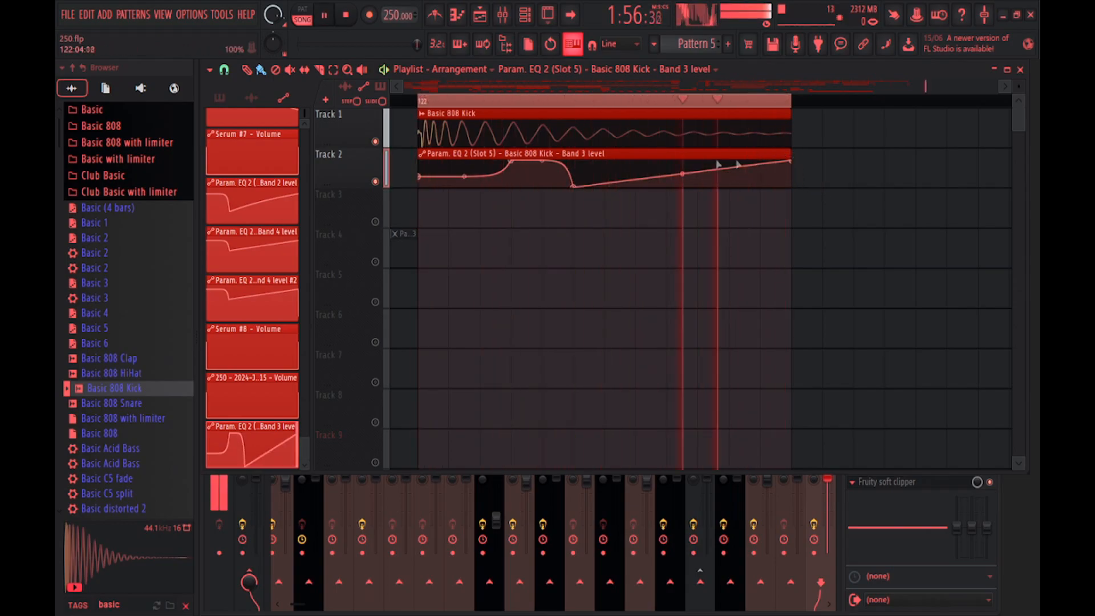
{"action": "left_click_drag", "start_coordinate": [517, 163], "coordinate": [449, 162]}
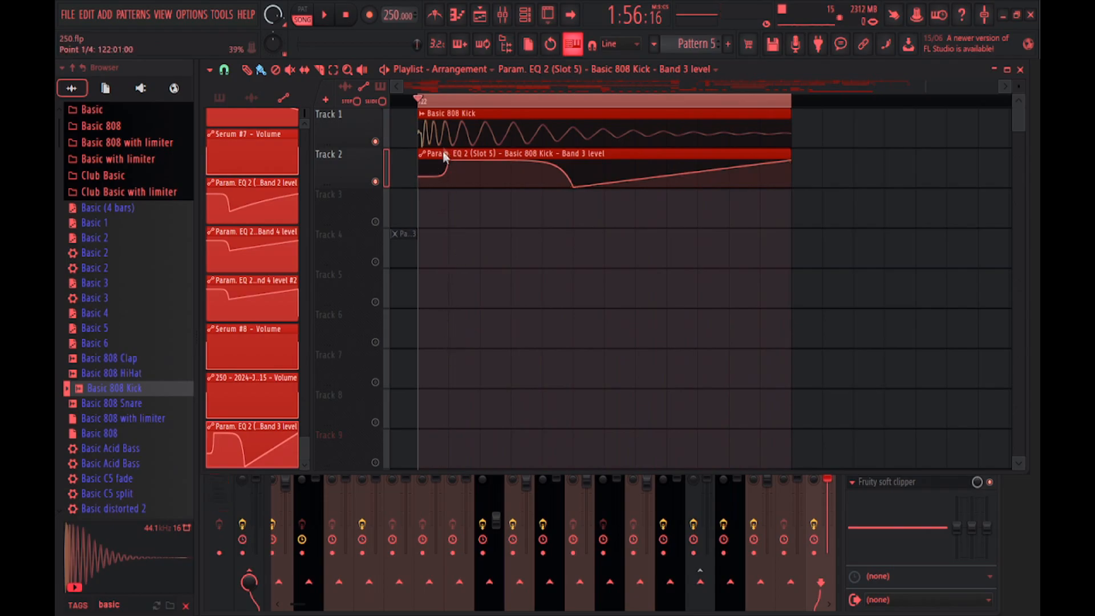
Remove the band 3 automation's peak point, raise its start, and move the 0% dip to 122:01:08, replaying the kick
{"action": "left_click_drag", "start_coordinate": [448, 162], "coordinate": [485, 180]}
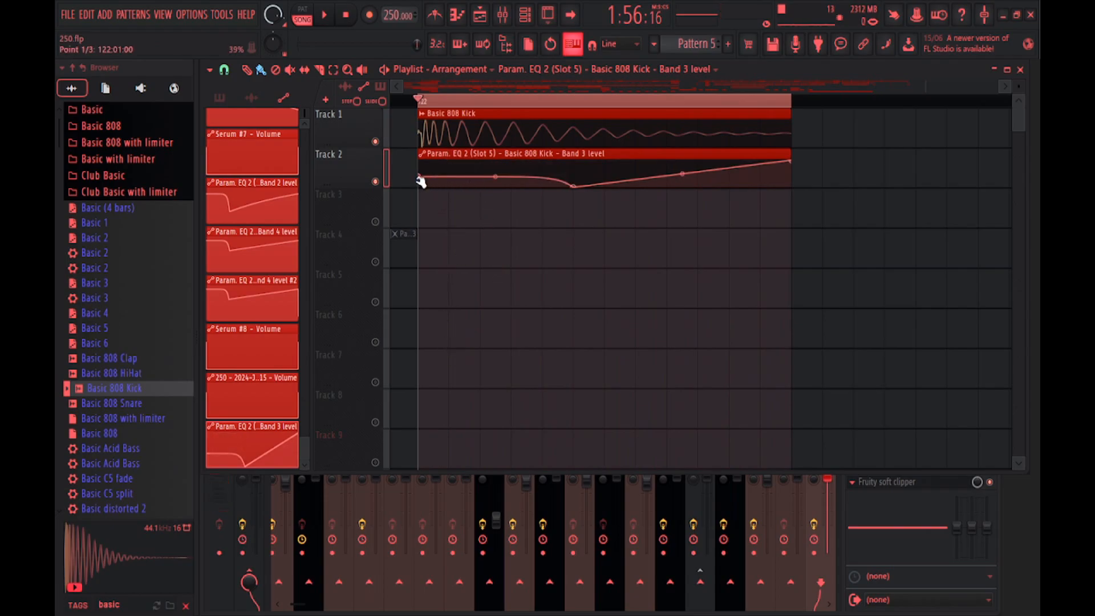
{"action": "left_click_drag", "start_coordinate": [419, 177], "coordinate": [419, 161]}
{"action": "key", "text": "space"}
{"action": "left_click_drag", "start_coordinate": [574, 187], "coordinate": [449, 186]}
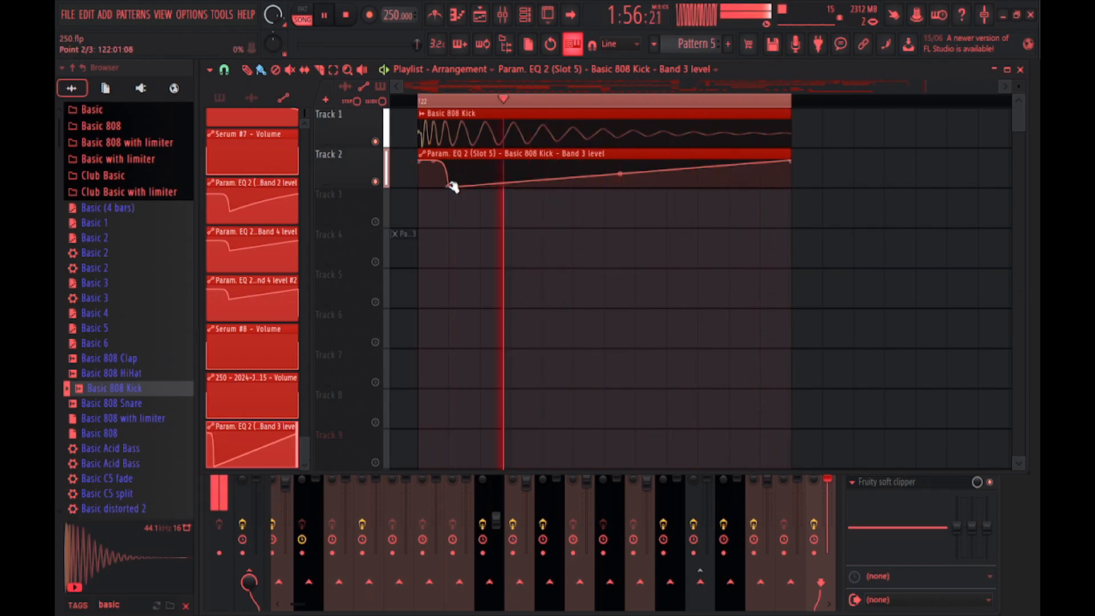
{"action": "left_click", "coordinate": [714, 13]}
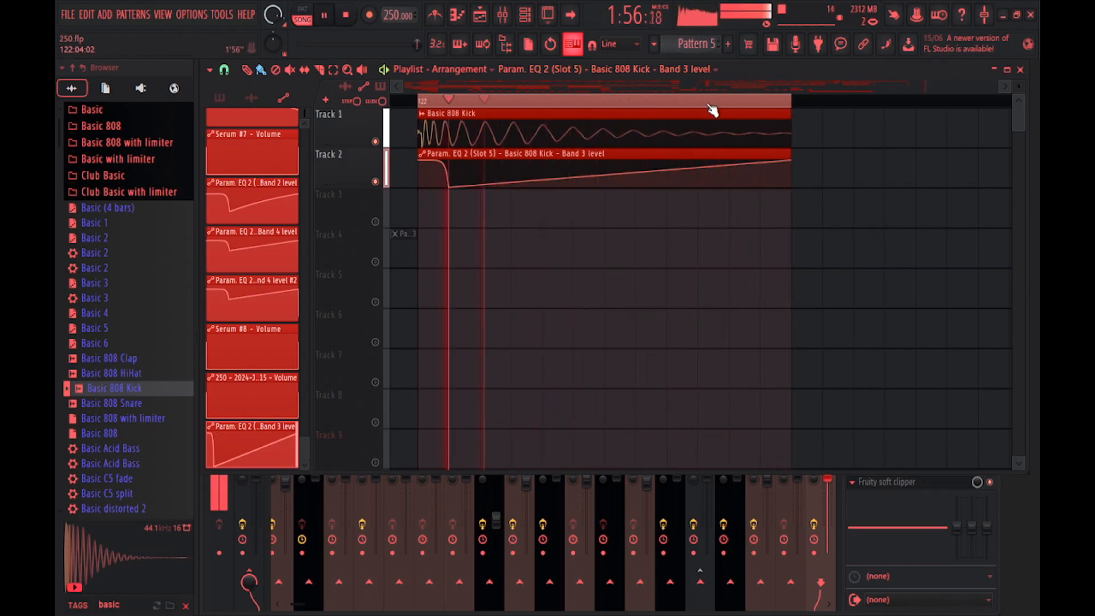
{"action": "key", "text": "space"}
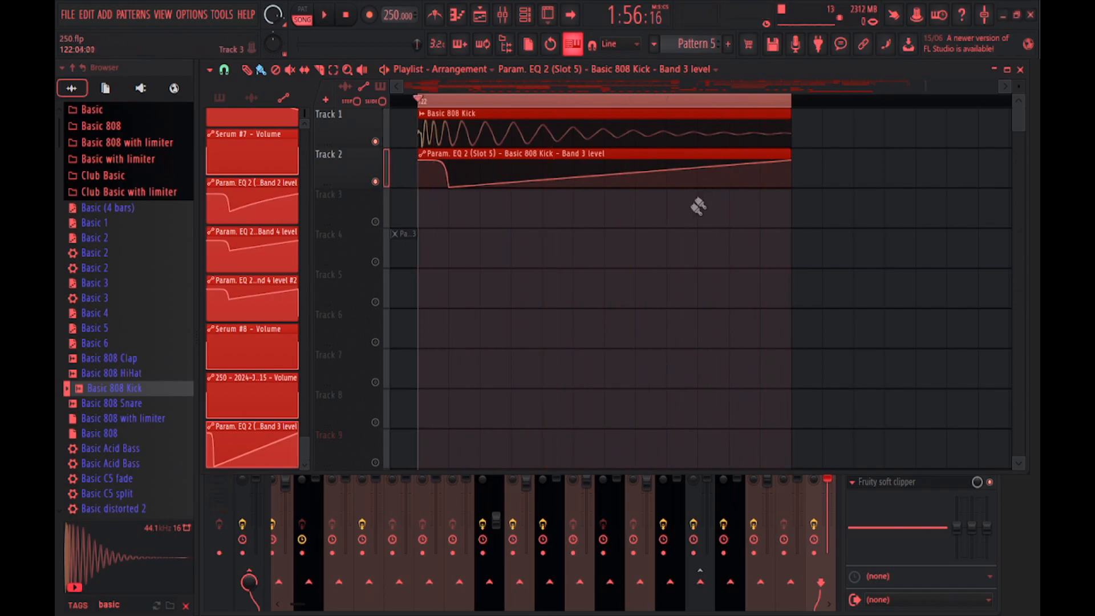
{"action": "key", "text": "space"}
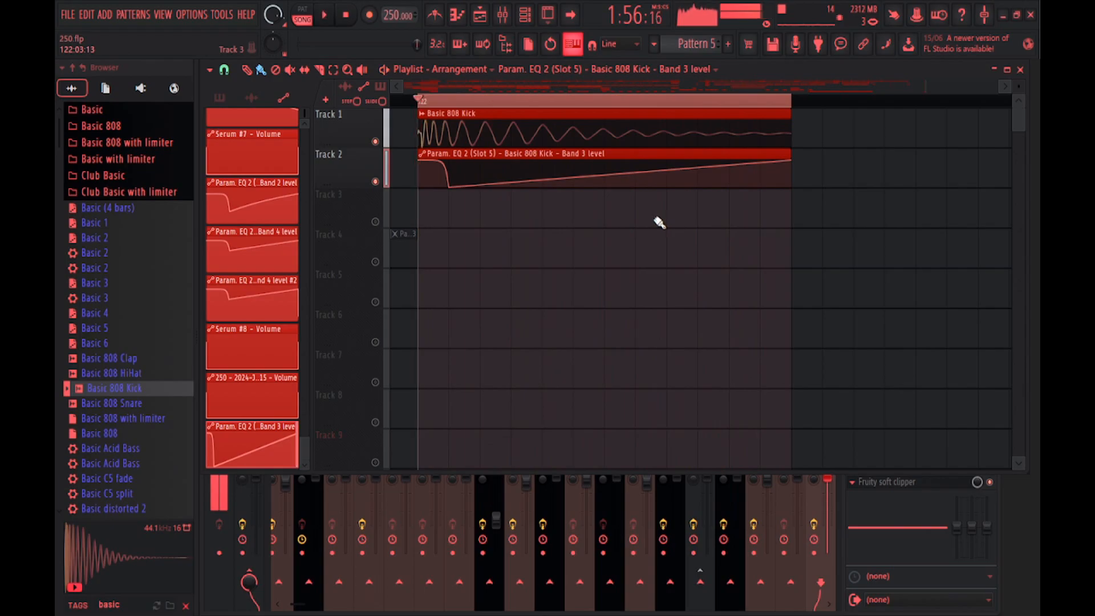
{"action": "key", "text": "space"}
Try bending the rising segment of the band 3 automation downward, audition it, and reset the segment's tension
{"action": "left_click_drag", "start_coordinate": [620, 171], "coordinate": [619, 186]}
{"action": "key", "text": "space"}
{"action": "key", "text": "space"}
{"action": "key", "text": "space"}
{"action": "key", "text": "space"}
{"action": "right_click", "coordinate": [620, 186]}
{"action": "key", "text": "space"}
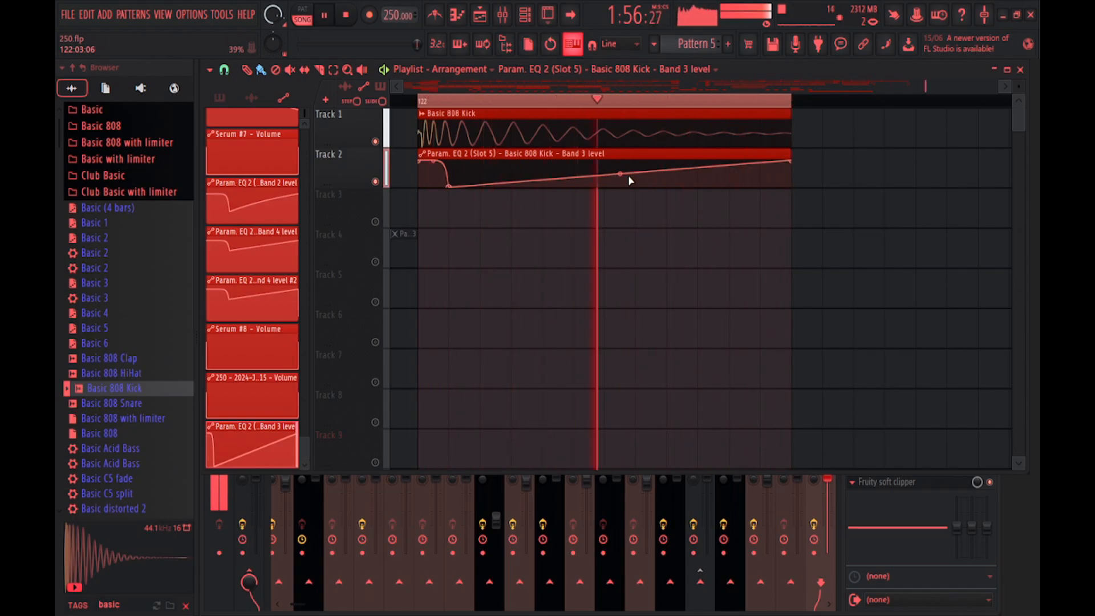
{"action": "key", "text": "space"}
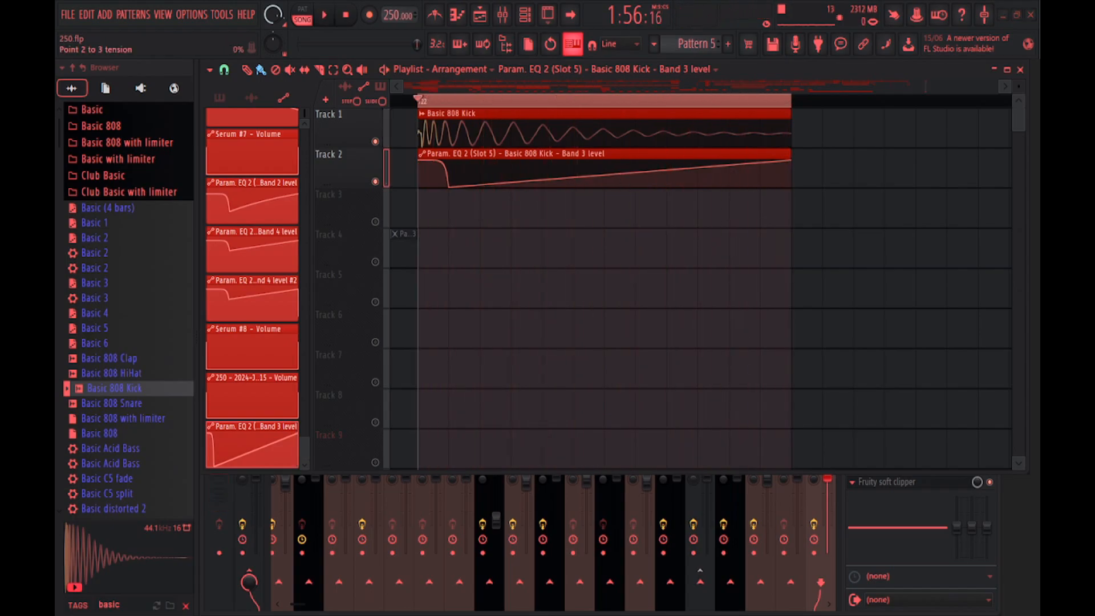
Load CamelCrusher into slot 6 of the Basic 808 Kick mixer track, play the kick through it, and close the plugin
{"action": "key", "text": "space"}
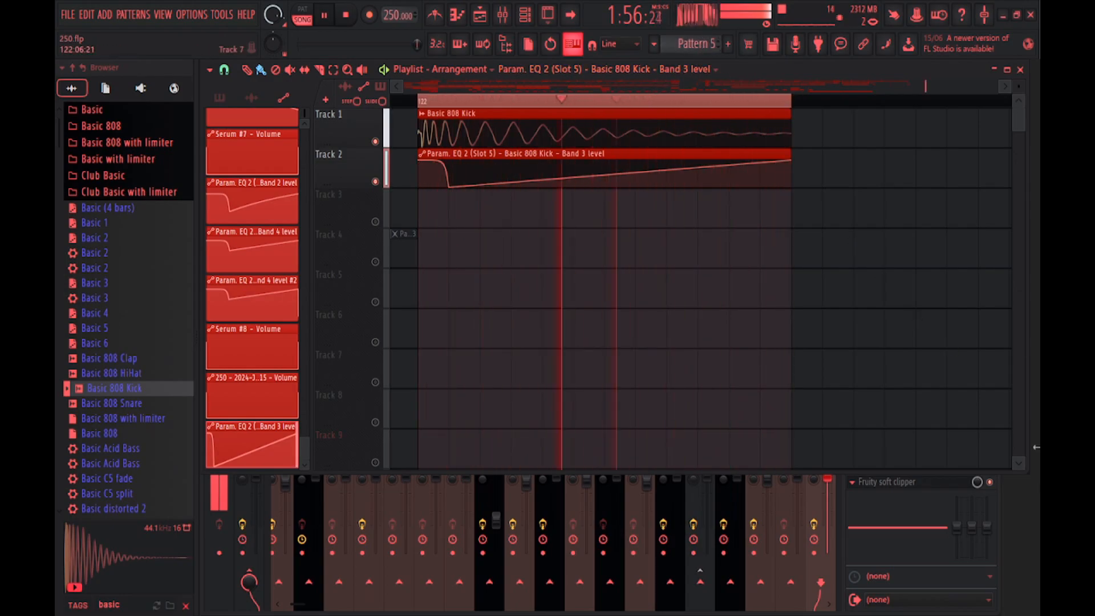
{"action": "left_click", "coordinate": [999, 511]}
{"action": "key", "text": "space"}
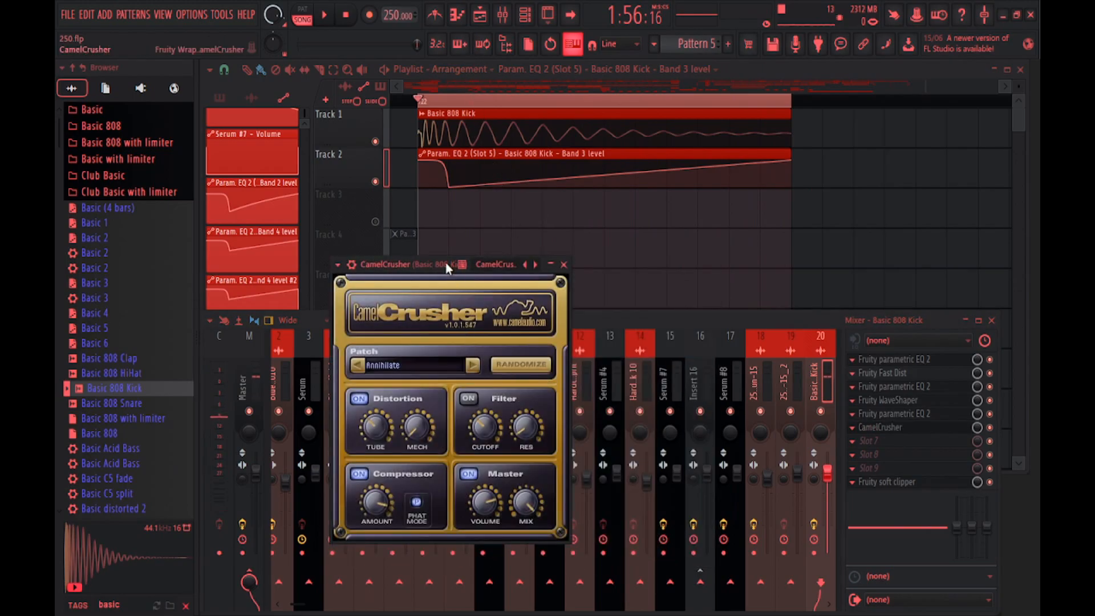
{"action": "key", "text": "space"}
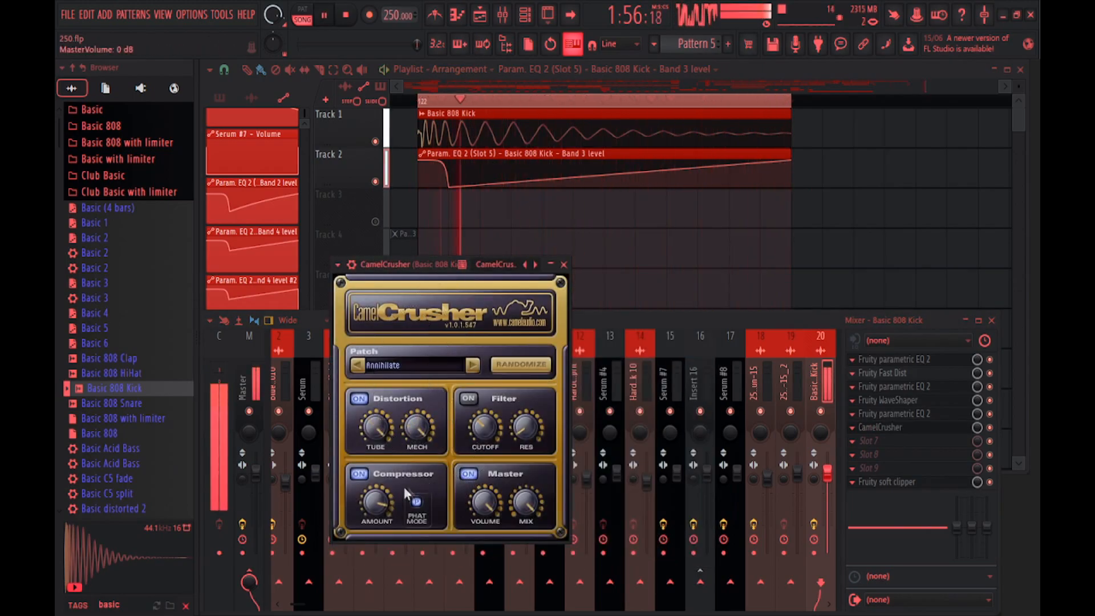
{"action": "left_click", "coordinate": [563, 264]}
Audition CamelCrusher in slot 3 and move it to slot 5, directly after Fruity WaveShaper
{"action": "left_click_drag", "start_coordinate": [908, 423], "coordinate": [908, 393]}
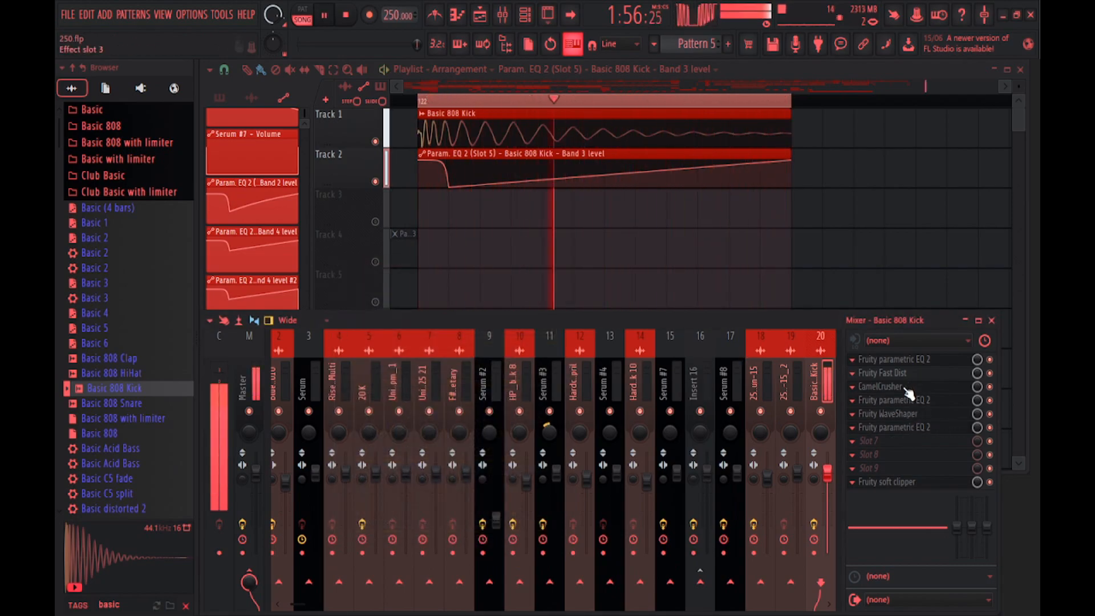
{"action": "left_click_drag", "start_coordinate": [908, 393], "coordinate": [908, 416]}
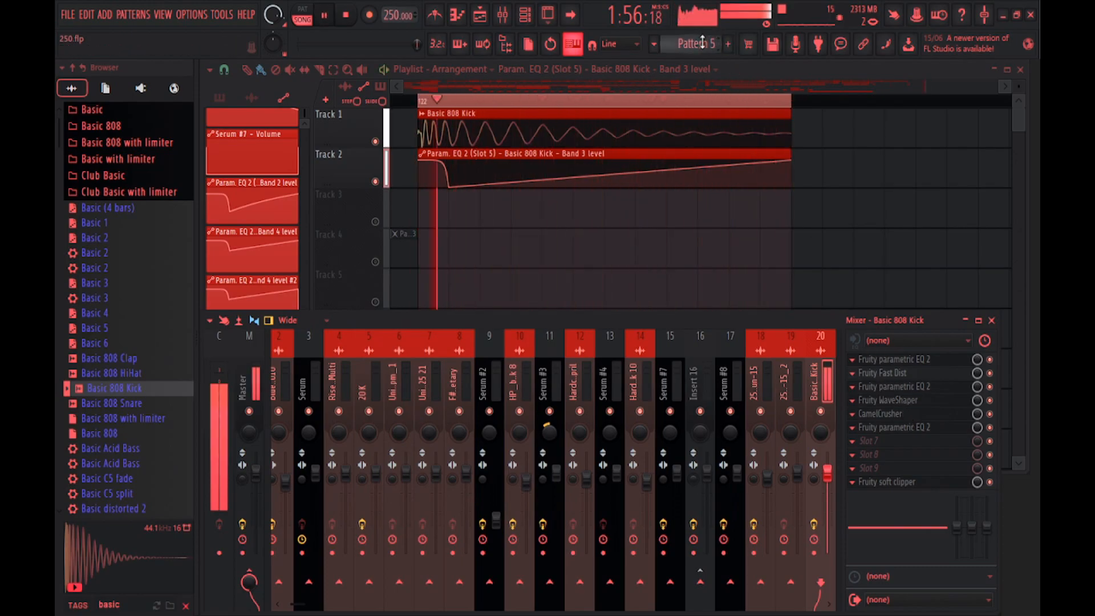
{"action": "key", "text": "space"}
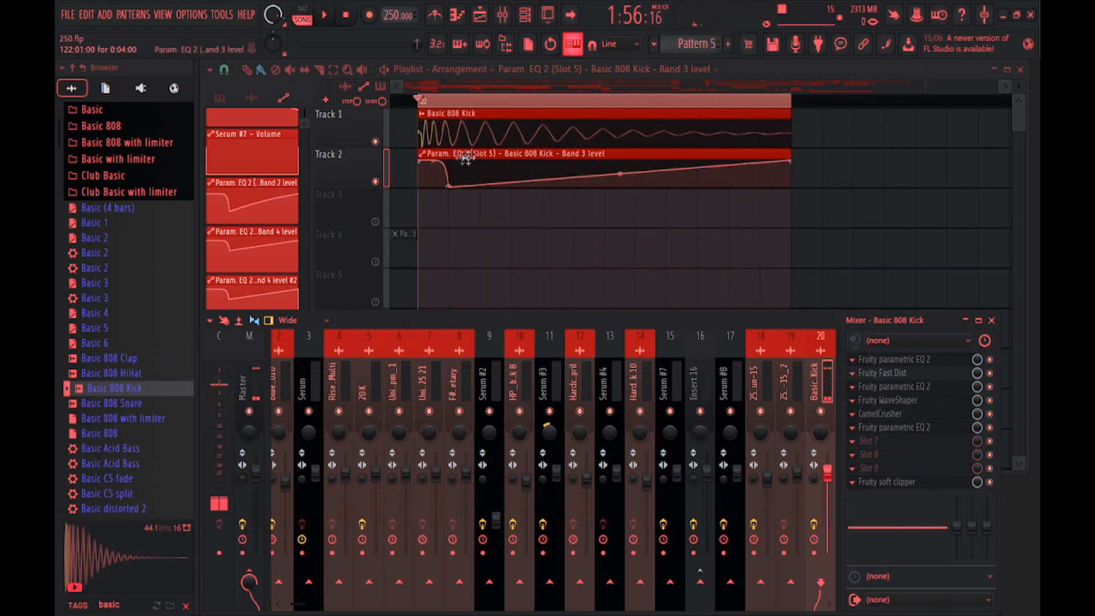
Slice the Basic 808 Kick clip around a single wave cycle and delete the tail that follows it
{"action": "left_click", "coordinate": [324, 72]}
{"action": "scroll", "coordinate": [438, 170], "scroll_direction": "up", "scroll_amount": 2}
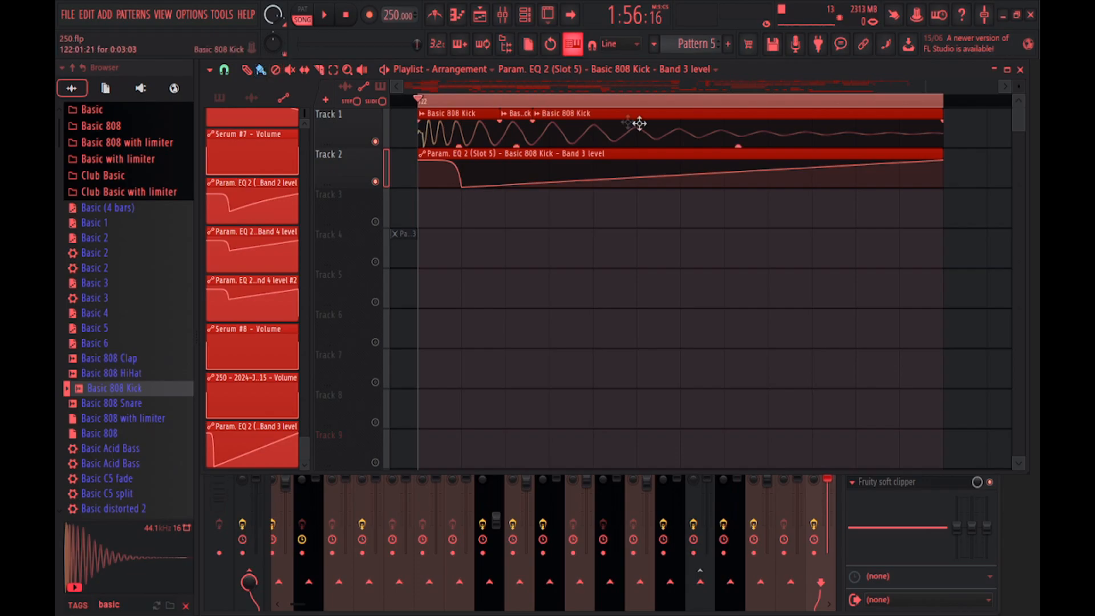
{"action": "right_click", "coordinate": [627, 122]}
{"action": "left_click", "coordinate": [519, 133]}
{"action": "left_click_drag", "start_coordinate": [560, 134], "coordinate": [526, 133]}
{"action": "key", "text": "ctrl+b"}
{"action": "double_click", "coordinate": [901, 101]}
{"action": "right_click", "coordinate": [937, 130]}
{"action": "scroll", "coordinate": [719, 139], "scroll_direction": "down", "scroll_amount": 3}
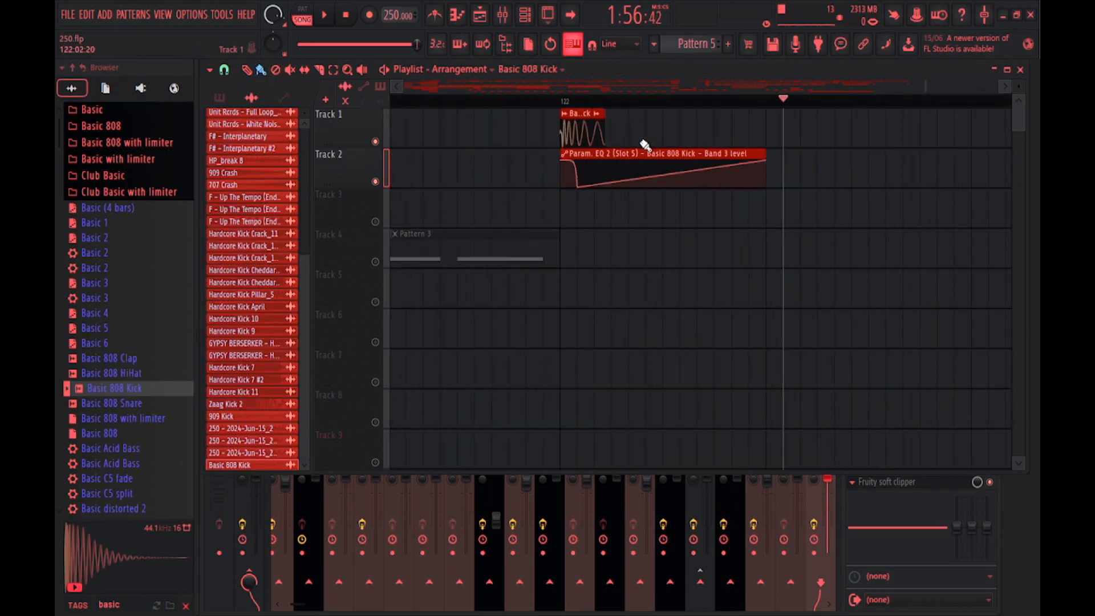
Repeat the wave-cycle slice back to back on Track 1 to just past the automation clip's end, deleting surplus copies
{"action": "scroll", "coordinate": [598, 134], "scroll_direction": "up", "scroll_amount": 3}
{"action": "mouse_move", "coordinate": [646, 137]}
{"action": "left_mouse_down"}
{"action": "mouse_move", "coordinate": [1009, 123]}
{"action": "mouse_move", "coordinate": [964, 127]}
{"action": "left_mouse_up"}
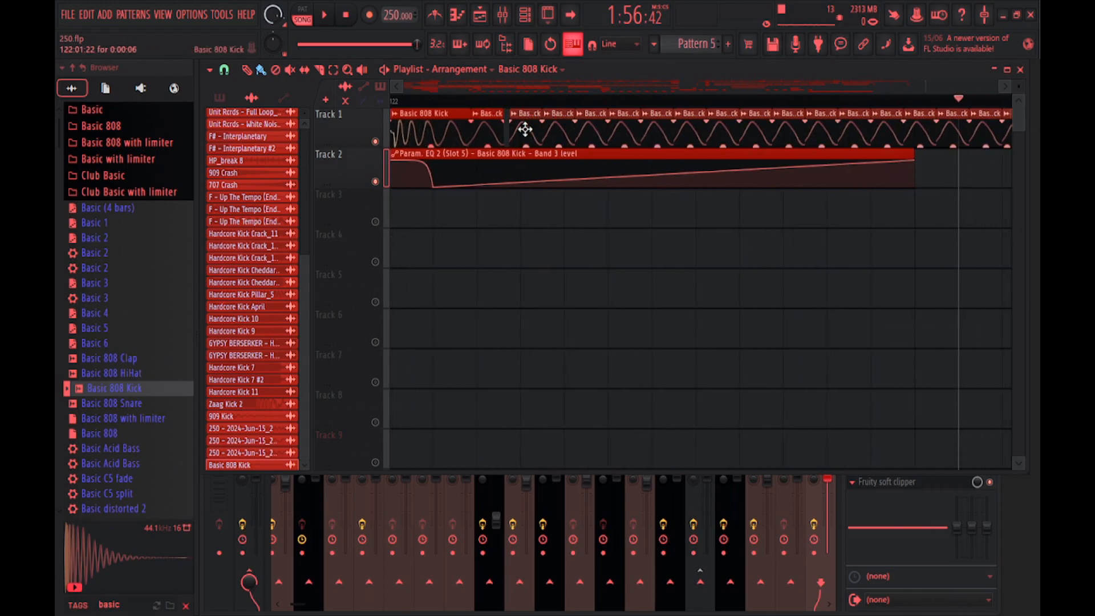
{"action": "left_click_drag", "start_coordinate": [525, 129], "coordinate": [520, 130]}
{"action": "scroll", "coordinate": [822, 196], "scroll_direction": "right", "scroll_amount": 3}
{"action": "right_click", "coordinate": [801, 134]}
{"action": "right_click", "coordinate": [767, 135]}
{"action": "right_click", "coordinate": [734, 135]}
{"action": "right_click", "coordinate": [707, 135]}
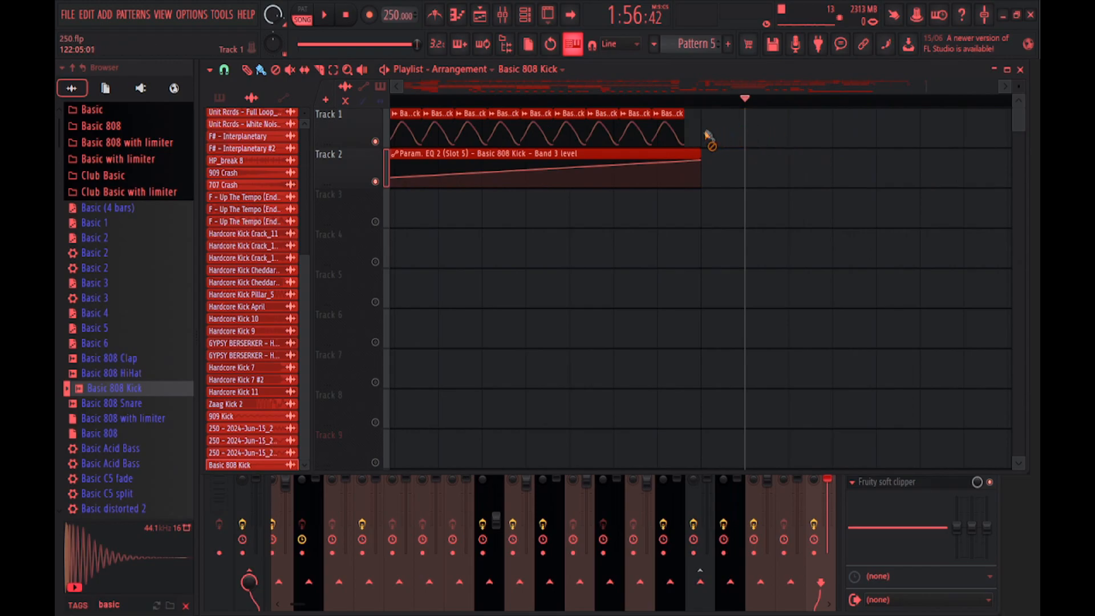
{"action": "left_click_drag", "start_coordinate": [692, 133], "coordinate": [724, 133]}
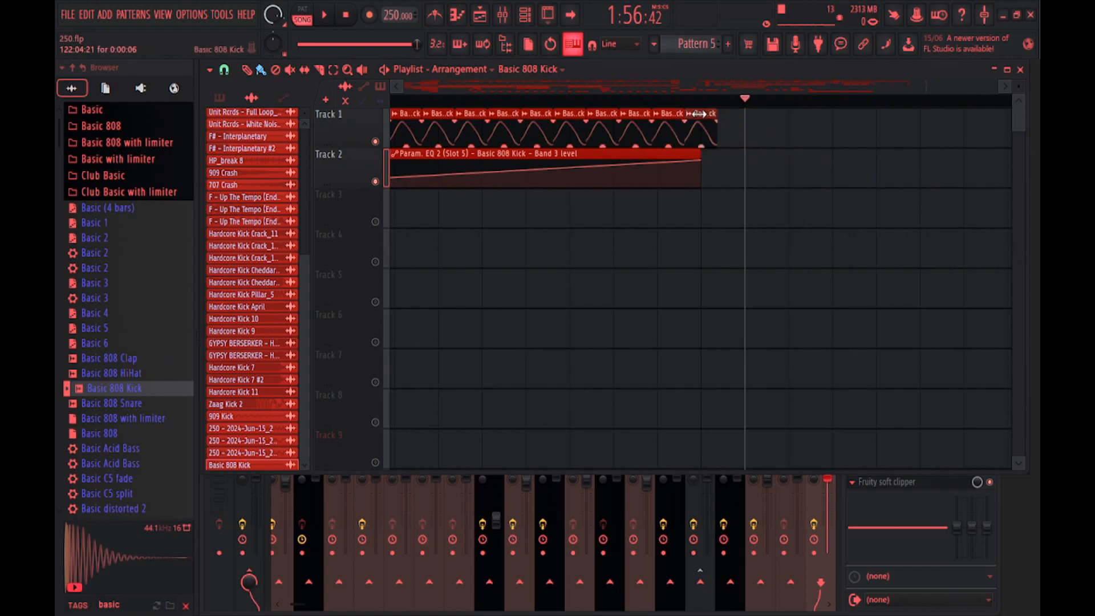
Select the time range covering the whole kick in the playlist and play it in a loop
{"action": "scroll", "coordinate": [700, 116], "scroll_direction": "down", "scroll_amount": 3}
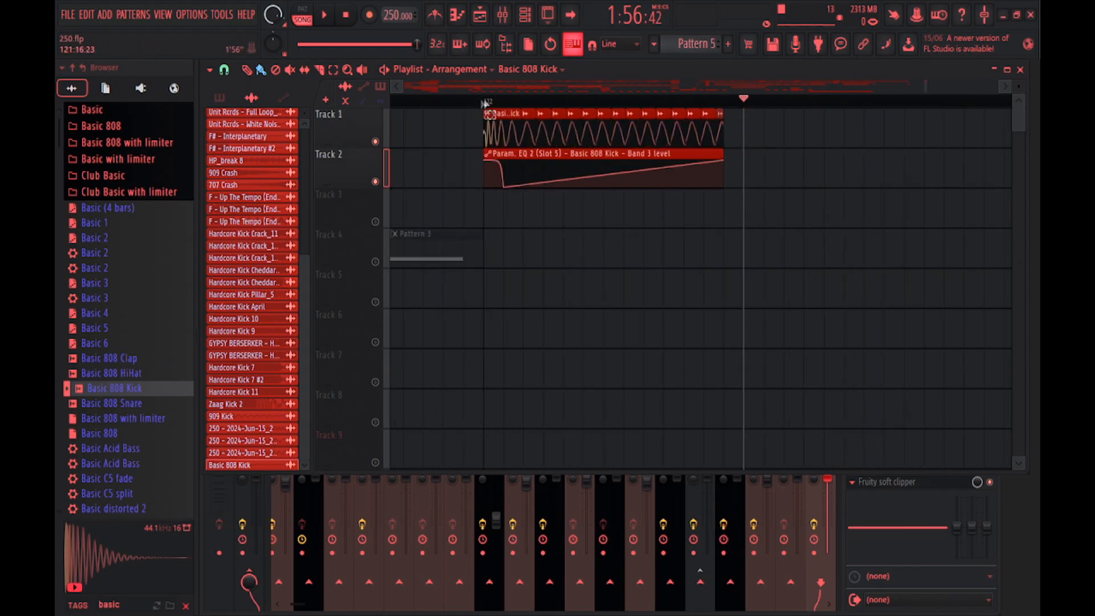
{"action": "left_click_drag", "start_coordinate": [482, 103], "coordinate": [732, 133]}
{"action": "key", "text": "space"}
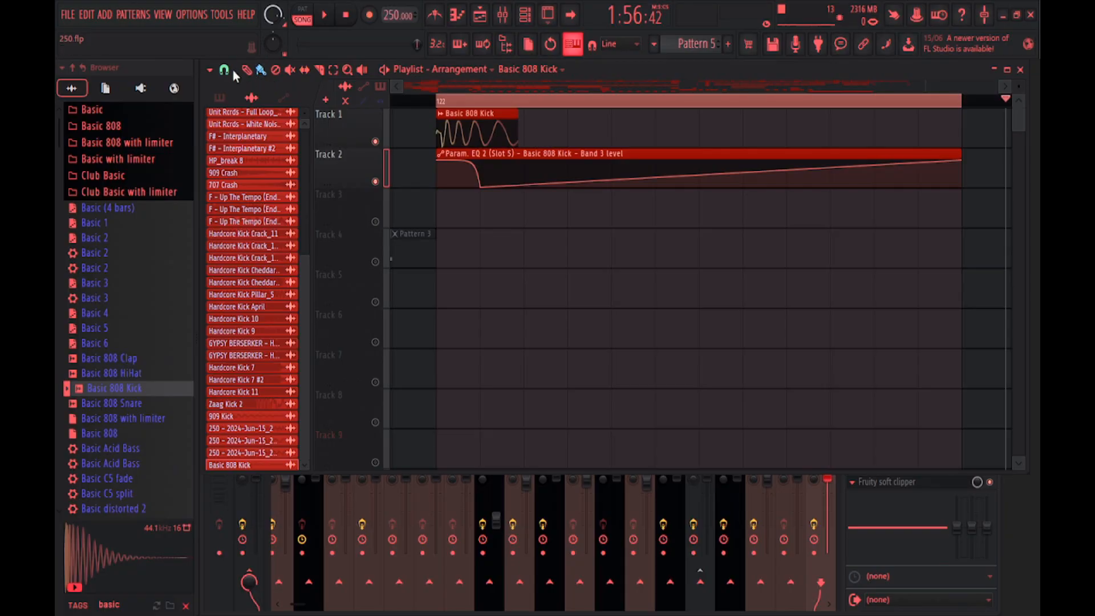
Restore the Basic 808 Kick as one clip extended to 4:00, matching the automation clip's end, and play it
{"action": "left_click_drag", "start_coordinate": [517, 122], "coordinate": [934, 123]}
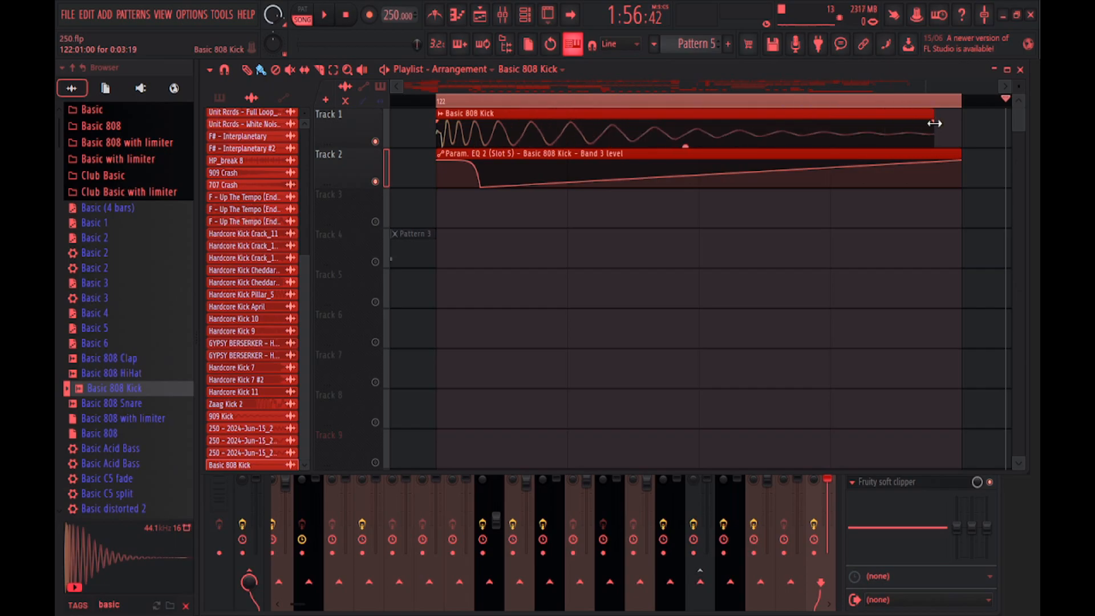
{"action": "key", "text": "space"}
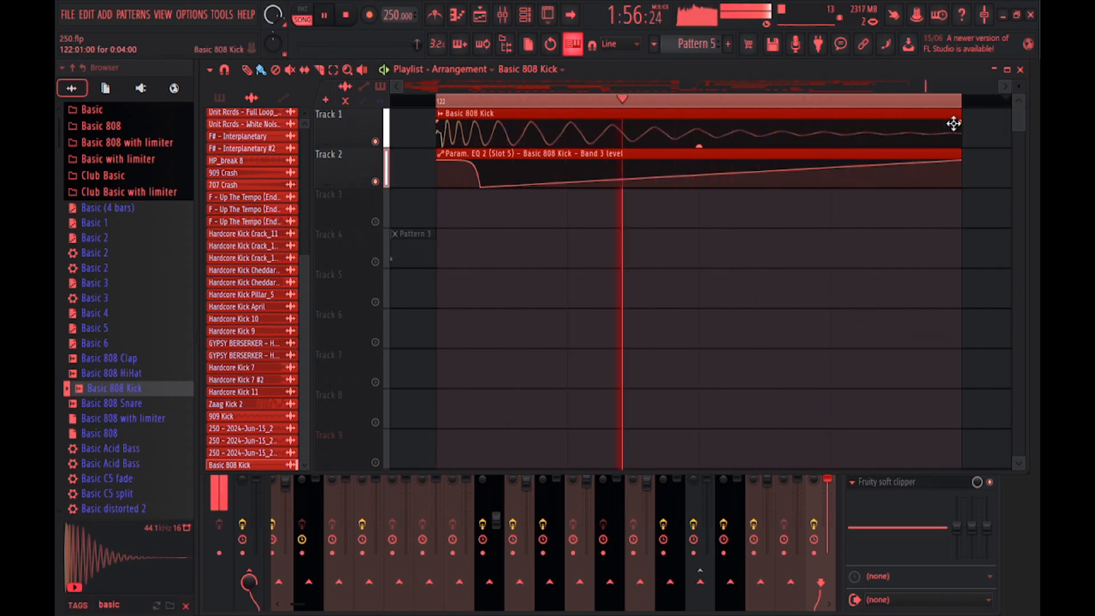
Add a low point two beats into the band 3 automation, set the final segment's tension to 24%, and add a peak one beat in
{"action": "left_click_drag", "start_coordinate": [707, 174], "coordinate": [709, 244]}
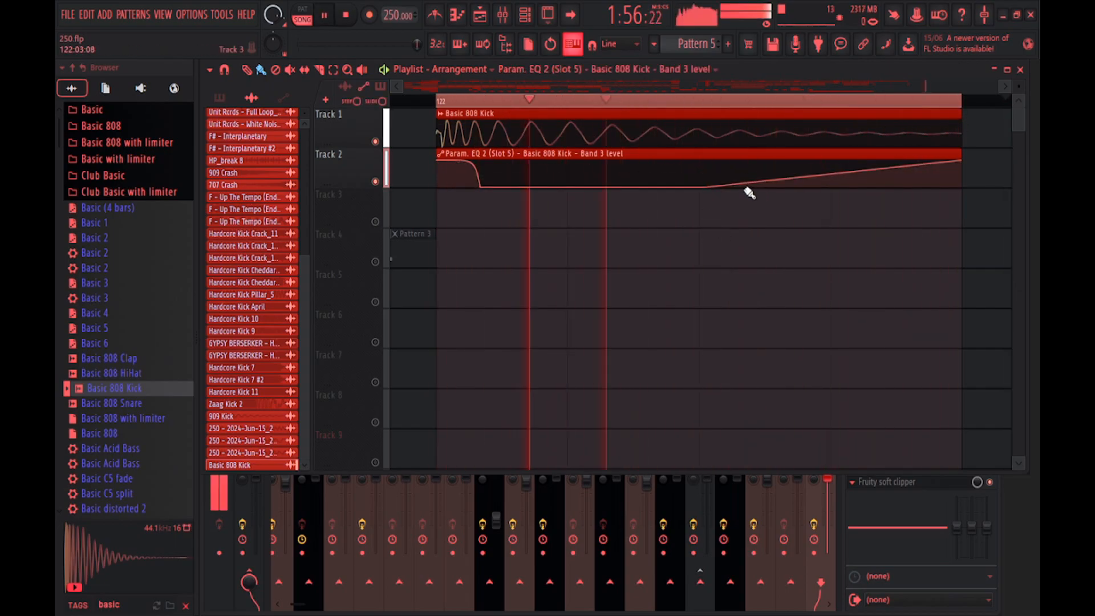
{"action": "left_click_drag", "start_coordinate": [833, 174], "coordinate": [833, 164]}
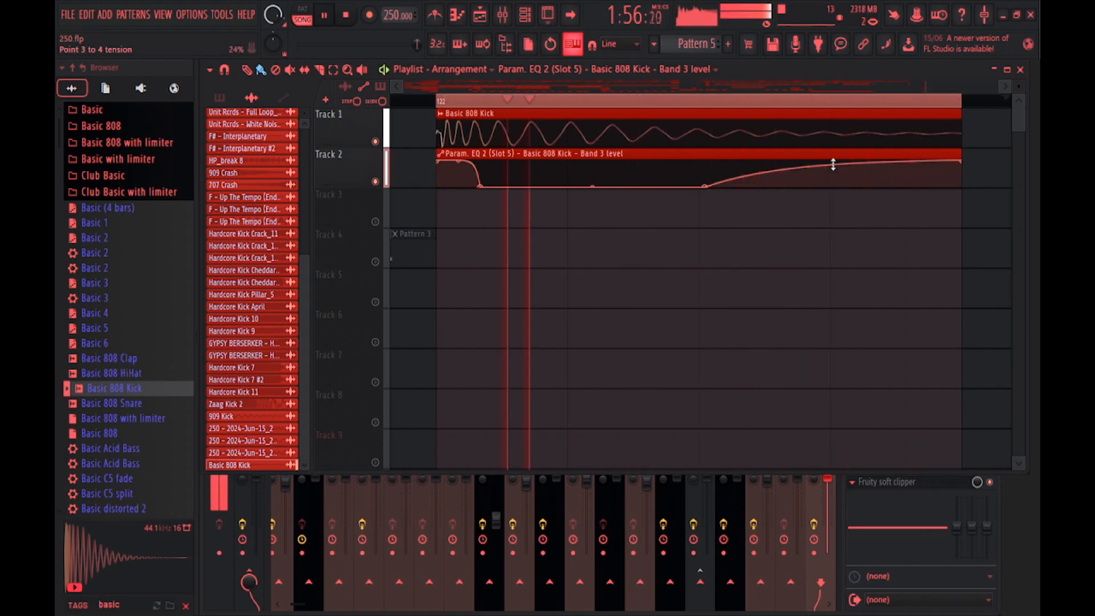
{"action": "left_click_drag", "start_coordinate": [601, 187], "coordinate": [572, 163]}
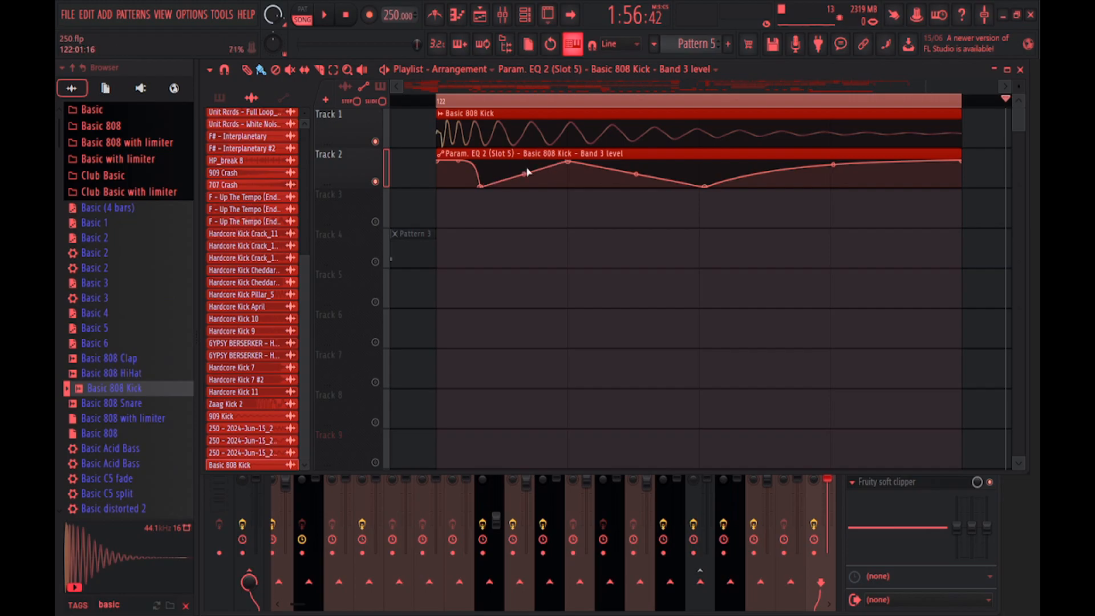
Try adding a low point beneath the band 3 automation's one-beat peak, holding the dip flat until an instant jump
{"action": "key", "text": "space"}
{"action": "key", "text": "space"}
{"action": "right_click", "coordinate": [547, 184]}
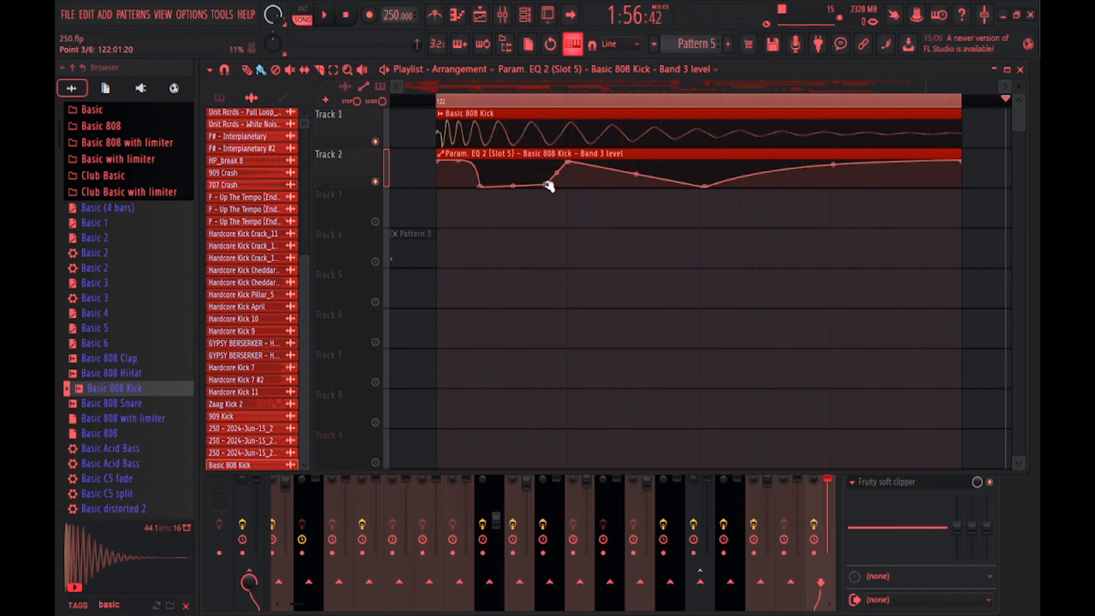
{"action": "left_click_drag", "start_coordinate": [547, 185], "coordinate": [567, 186]}
{"action": "key", "text": "space"}
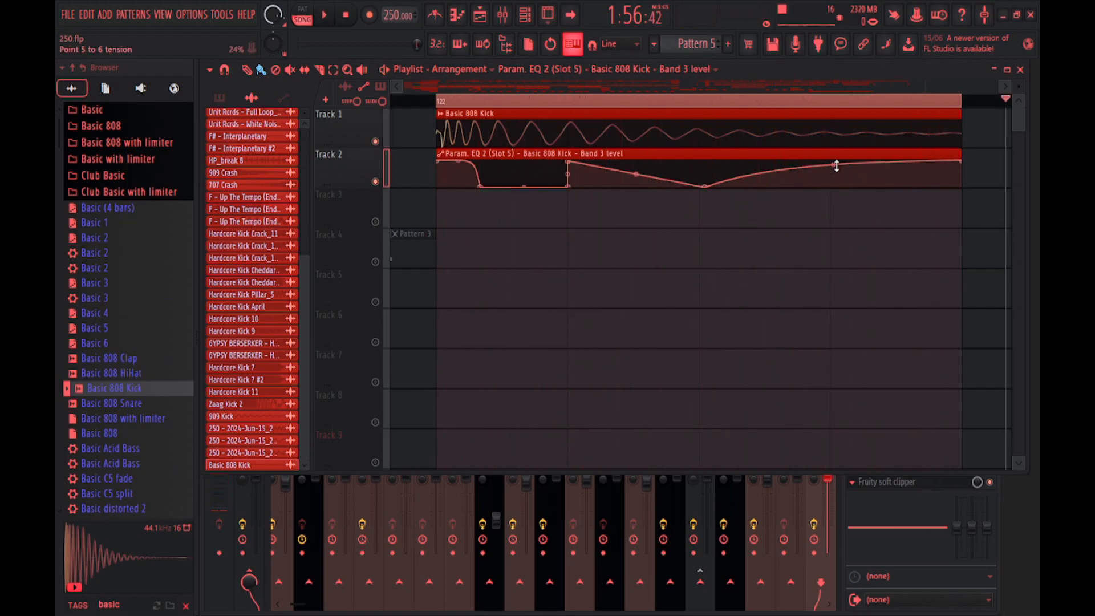
Try 100% tension on the falling middle segment of the band 3 automation and 74% on the final segment, comparing in playback
{"action": "left_click_drag", "start_coordinate": [836, 166], "coordinate": [833, 186]}
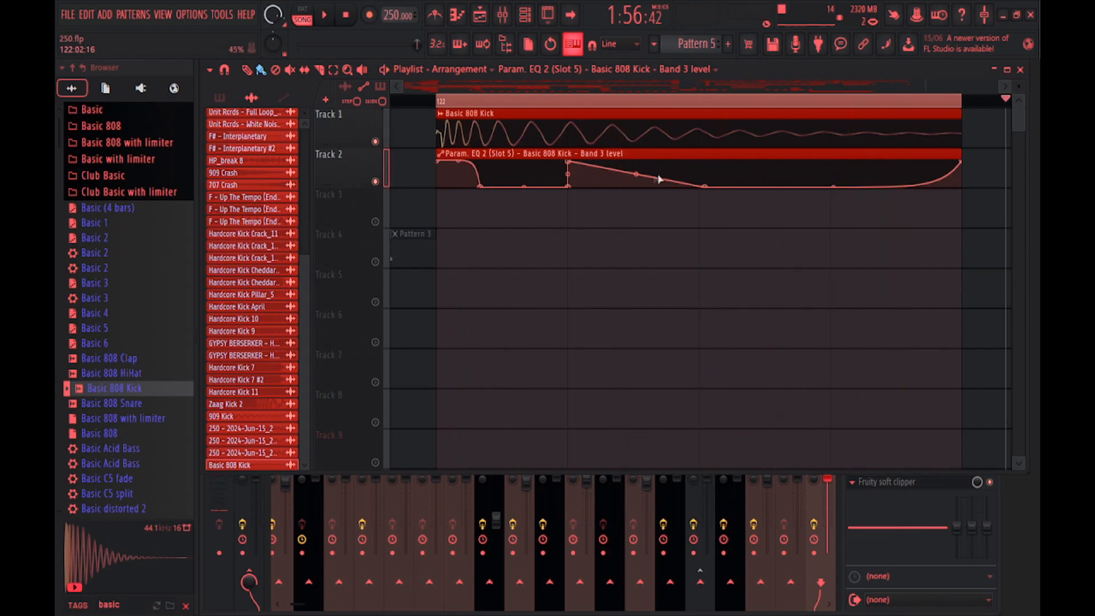
{"action": "left_click_drag", "start_coordinate": [636, 174], "coordinate": [635, 161]}
{"action": "key", "text": "space"}
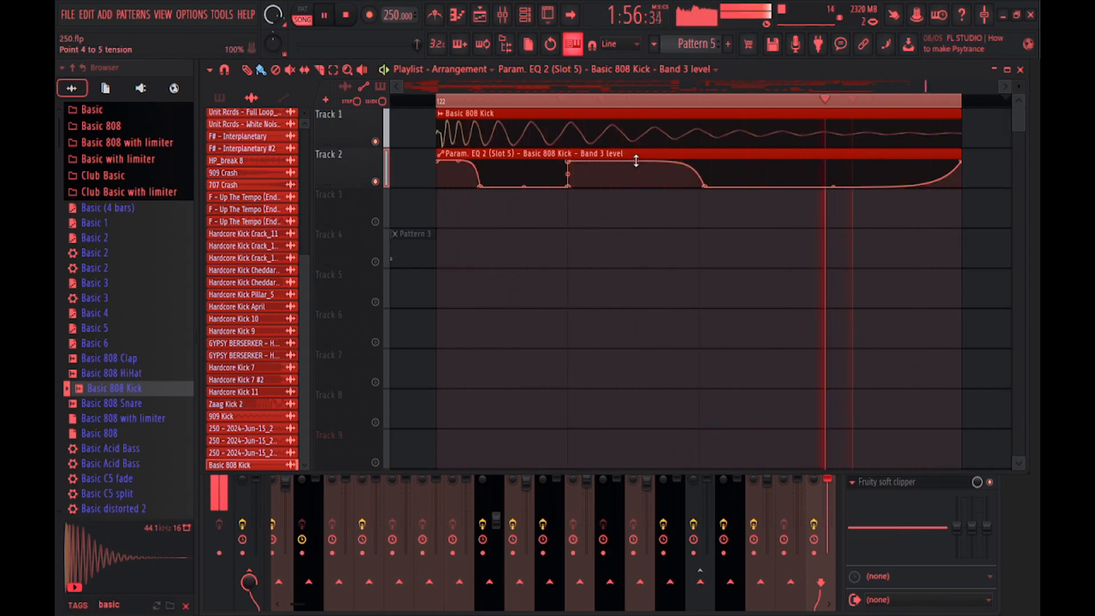
{"action": "key", "text": "space"}
{"action": "left_click_drag", "start_coordinate": [832, 186], "coordinate": [833, 163]}
{"action": "key", "text": "space"}
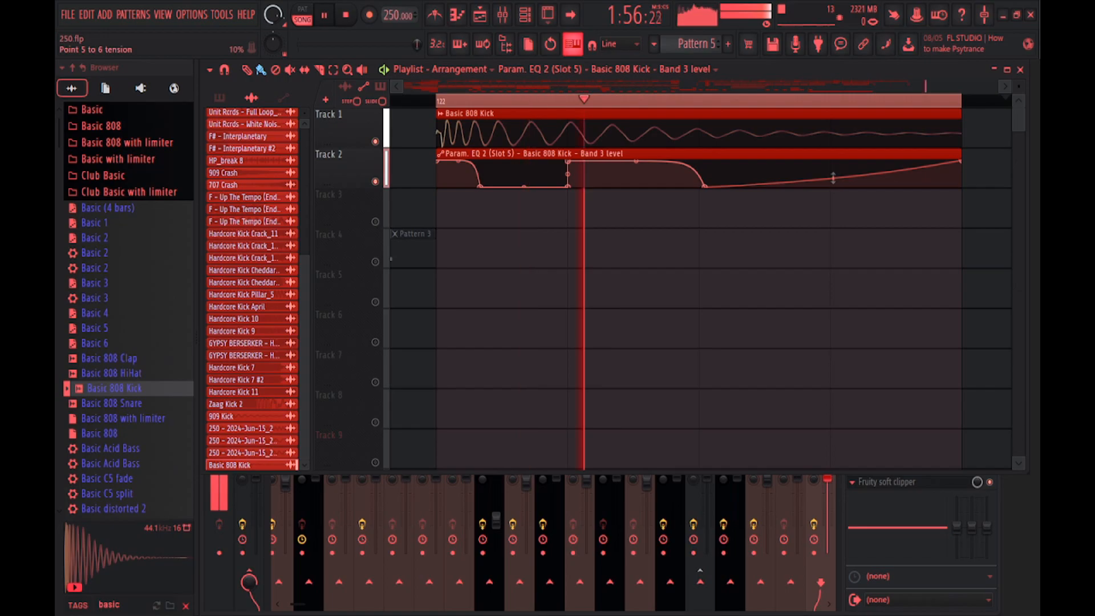
{"action": "left_click_drag", "start_coordinate": [833, 164], "coordinate": [833, 186]}
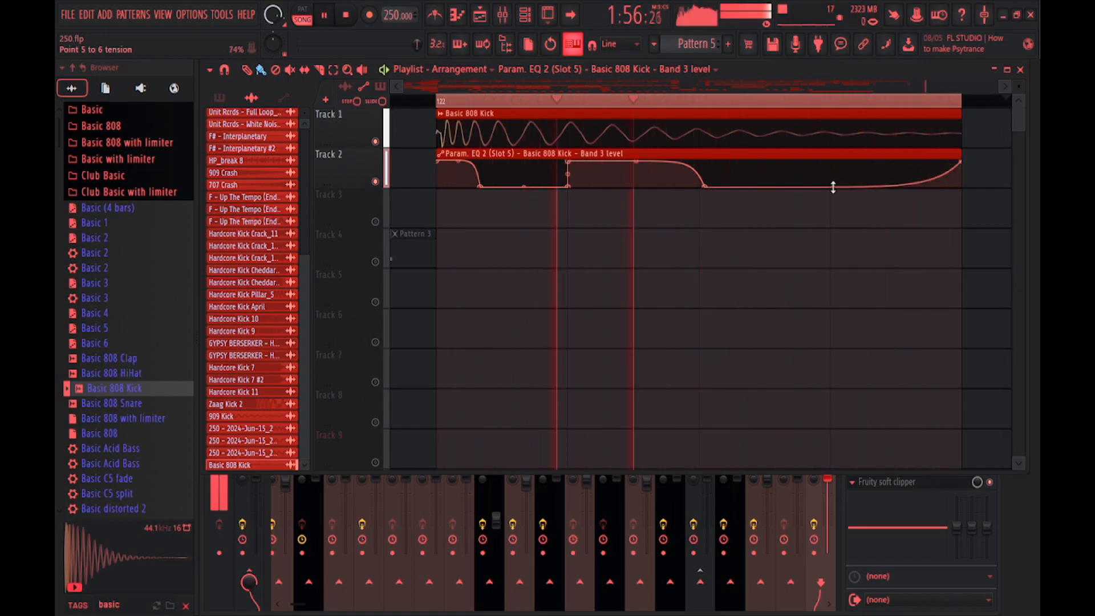
{"action": "key", "text": "space"}
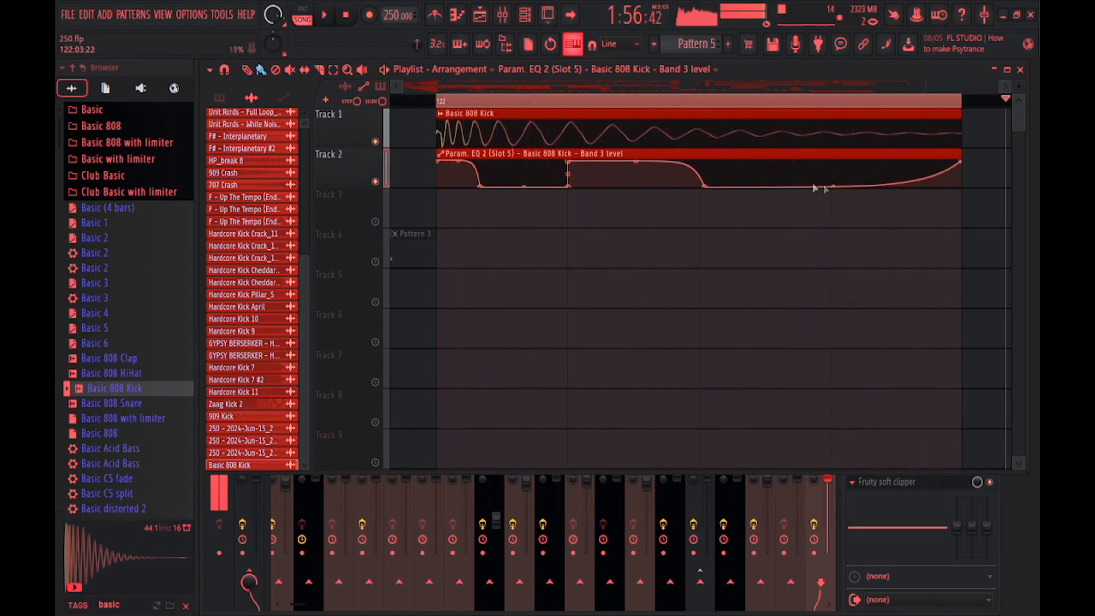
Undo the extra points and tension changes in the band 3 automation, back to a single dip followed by a straight rise
{"action": "key", "text": "ctrl+z"}
{"action": "key", "text": "ctrl+z"}
{"action": "key", "text": "ctrl+z"}
{"action": "key", "text": "ctrl+z"}
{"action": "key", "text": "ctrl+z"}
{"action": "key", "text": "ctrl+z"}
{"action": "key", "text": "ctrl+z"}
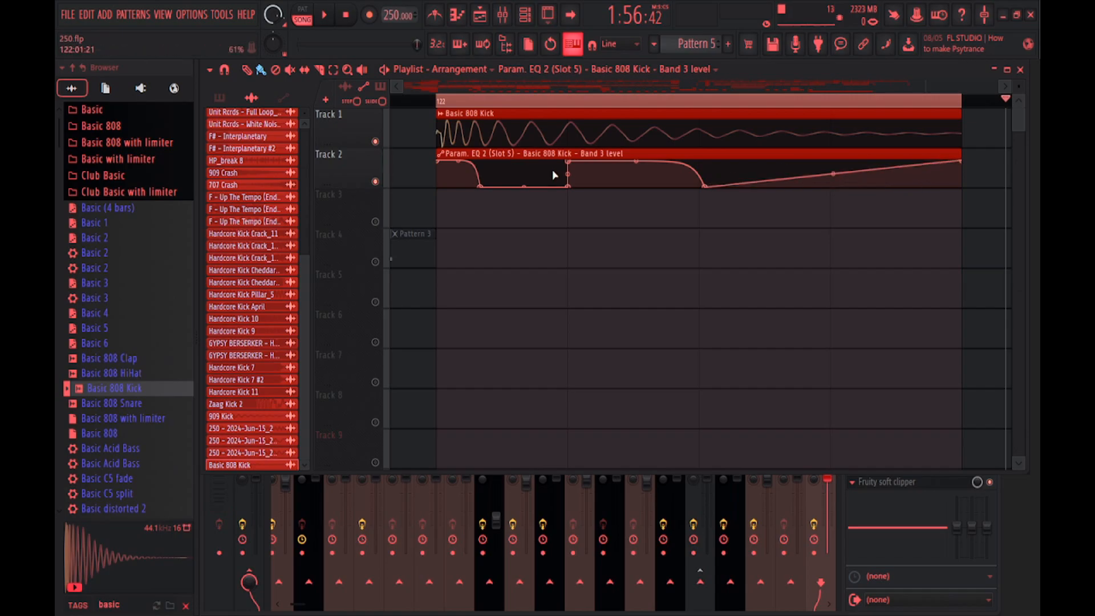
{"action": "key", "text": "ctrl+z"}
{"action": "key", "text": "ctrl+z"}
{"action": "key", "text": "ctrl+z"}
{"action": "key", "text": "ctrl+z"}
{"action": "key", "text": "ctrl+z"}
{"action": "key", "text": "ctrl+z"}
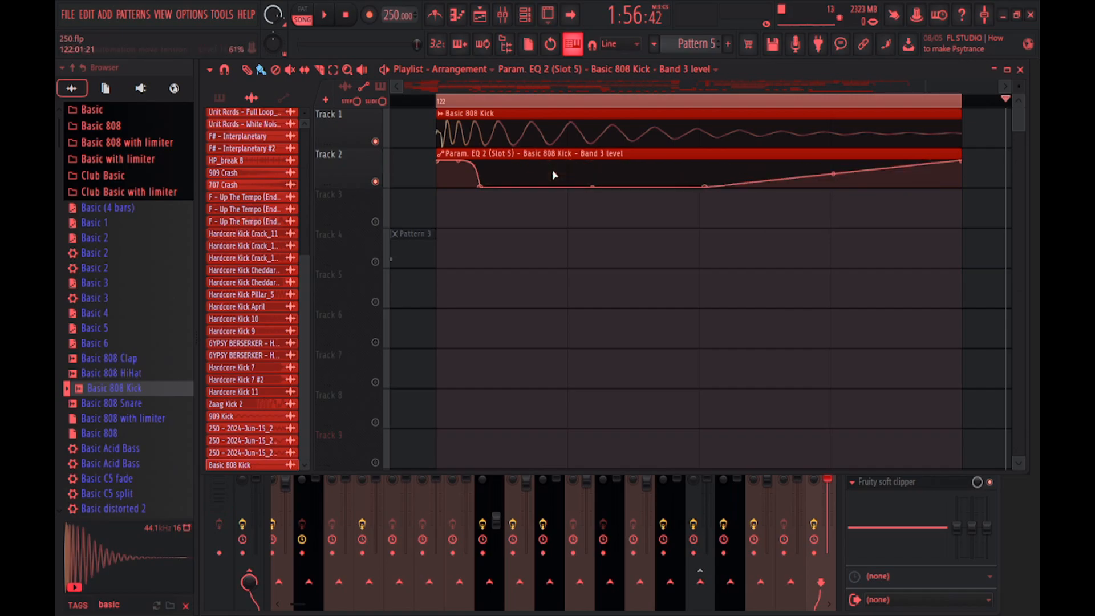
Play the kick with the simple automation curve, and clear the looped time selection in the playlist
{"action": "key", "text": "space"}
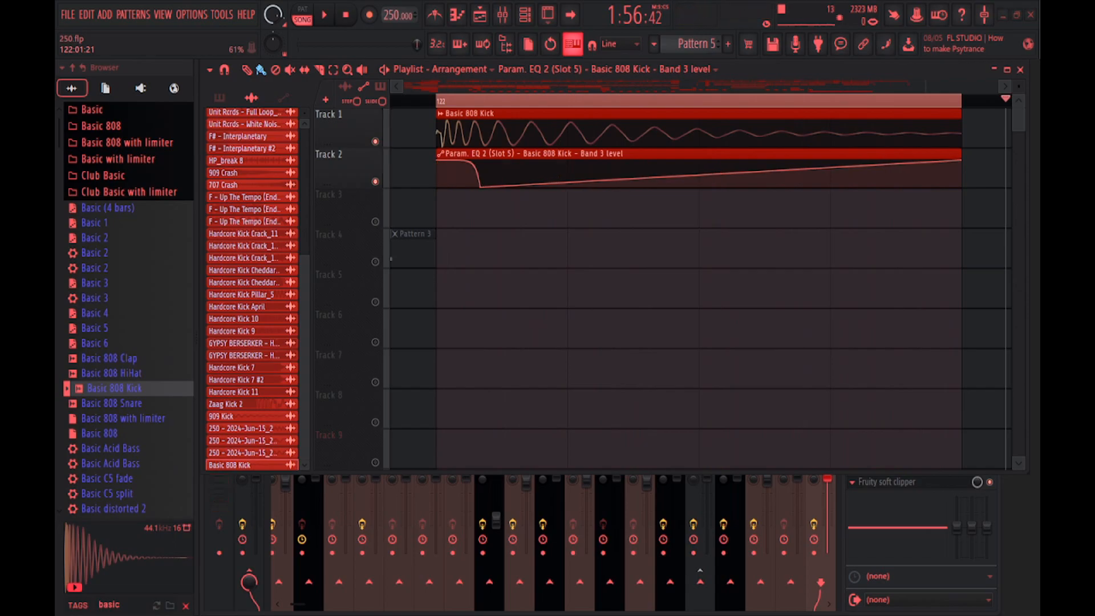
{"action": "scroll", "coordinate": [533, 274], "scroll_direction": "down", "scroll_amount": 2}
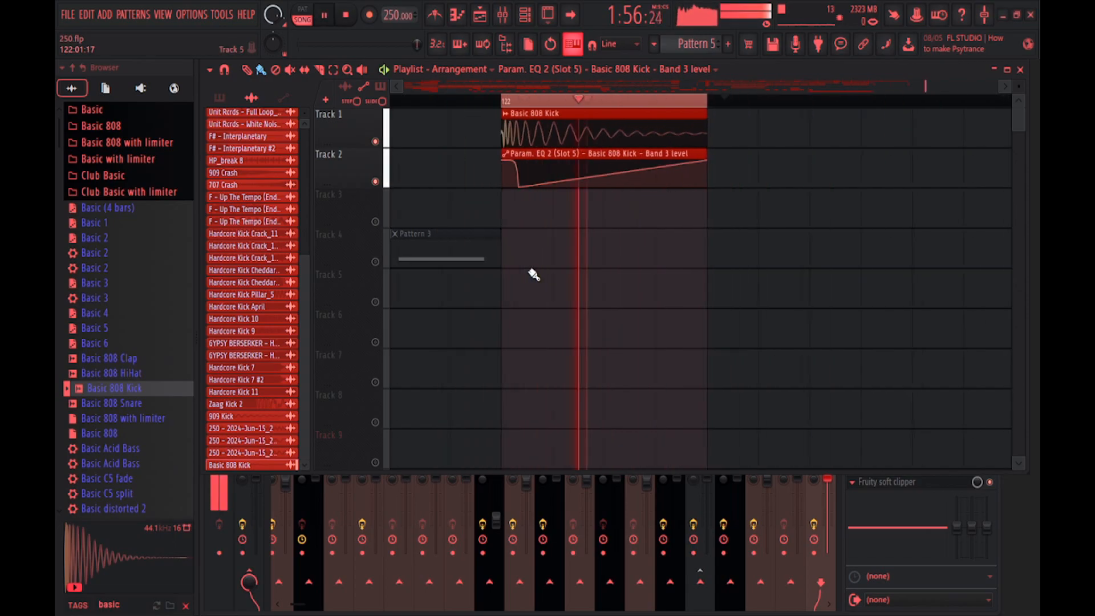
{"action": "left_click", "coordinate": [595, 105]}
{"action": "scroll", "coordinate": [741, 171], "scroll_direction": "down", "scroll_amount": 4}
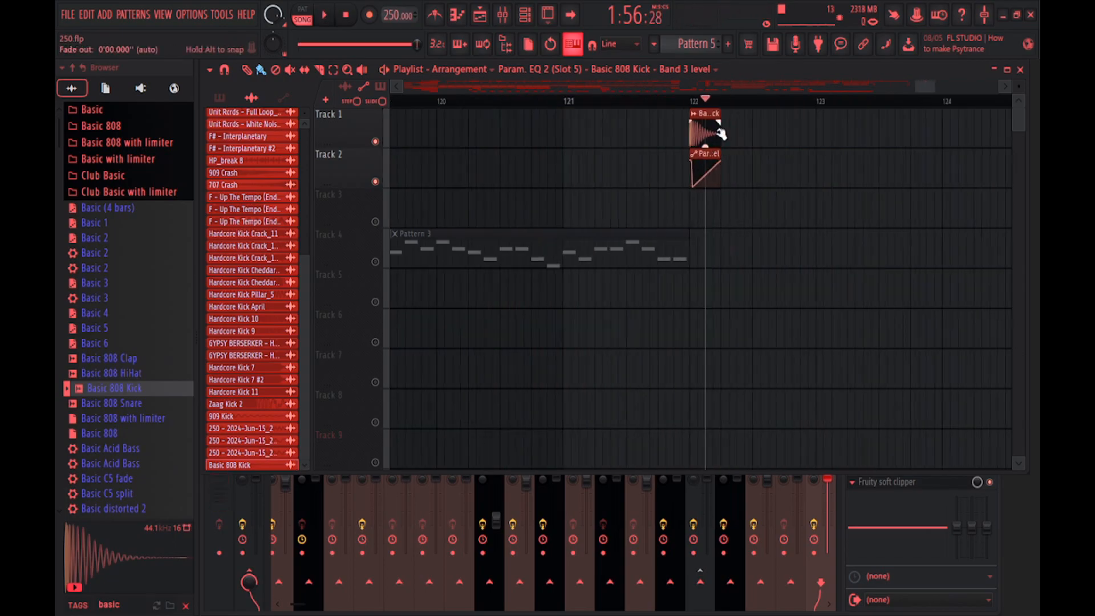
Move the kick and its automation clip to bar 118, duplicate them back to back up to bar 122, and play the sequence
{"action": "scroll", "coordinate": [719, 133], "scroll_direction": "down", "scroll_amount": 2}
{"action": "left_click_drag", "start_coordinate": [717, 133], "coordinate": [483, 139]}
{"action": "scroll", "coordinate": [476, 171], "scroll_direction": "up", "scroll_amount": 4}
{"action": "key", "text": "ctrl+b"}
{"action": "scroll", "coordinate": [531, 142], "scroll_direction": "down", "scroll_amount": 4}
{"action": "key", "text": "ctrl+b"}
{"action": "key", "text": "ctrl+b"}
{"action": "key", "text": "ctrl+b"}
{"action": "key", "text": "ctrl+b"}
{"action": "key", "text": "ctrl+b"}
{"action": "key", "text": "ctrl+b"}
{"action": "key", "text": "ctrl+b"}
{"action": "key", "text": "ctrl+b"}
{"action": "key", "text": "ctrl+b"}
{"action": "key", "text": "ctrl+b"}
{"action": "key", "text": "ctrl+b"}
{"action": "key", "text": "ctrl+b"}
{"action": "key", "text": "ctrl+b"}
{"action": "key", "text": "ctrl+b"}
{"action": "key", "text": "space"}
{"action": "scroll", "coordinate": [712, 205], "scroll_direction": "up", "scroll_amount": 4}
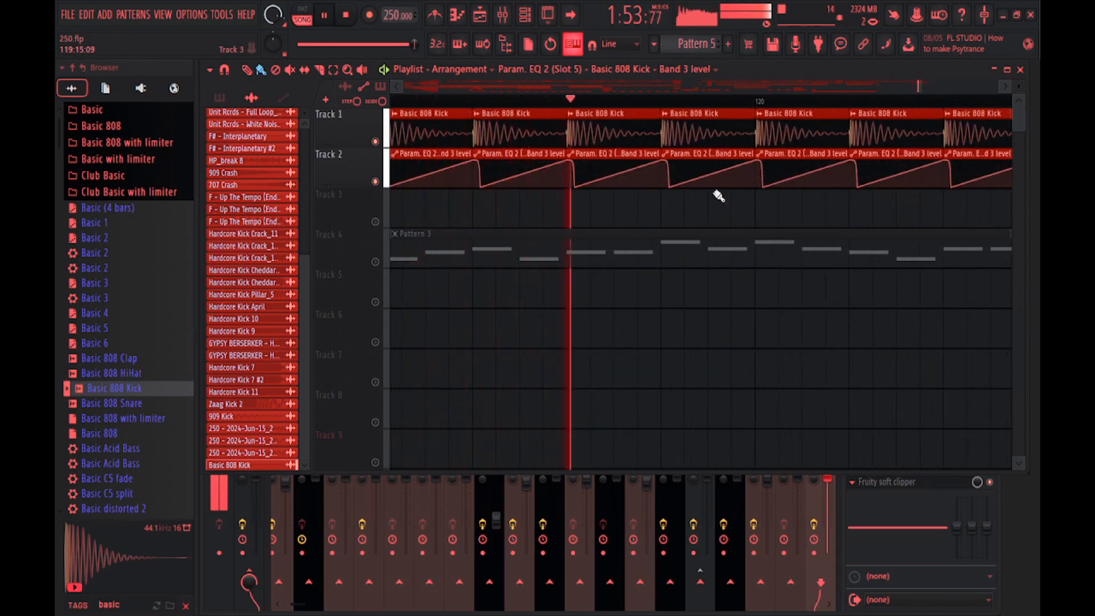
{"action": "key", "text": "space"}
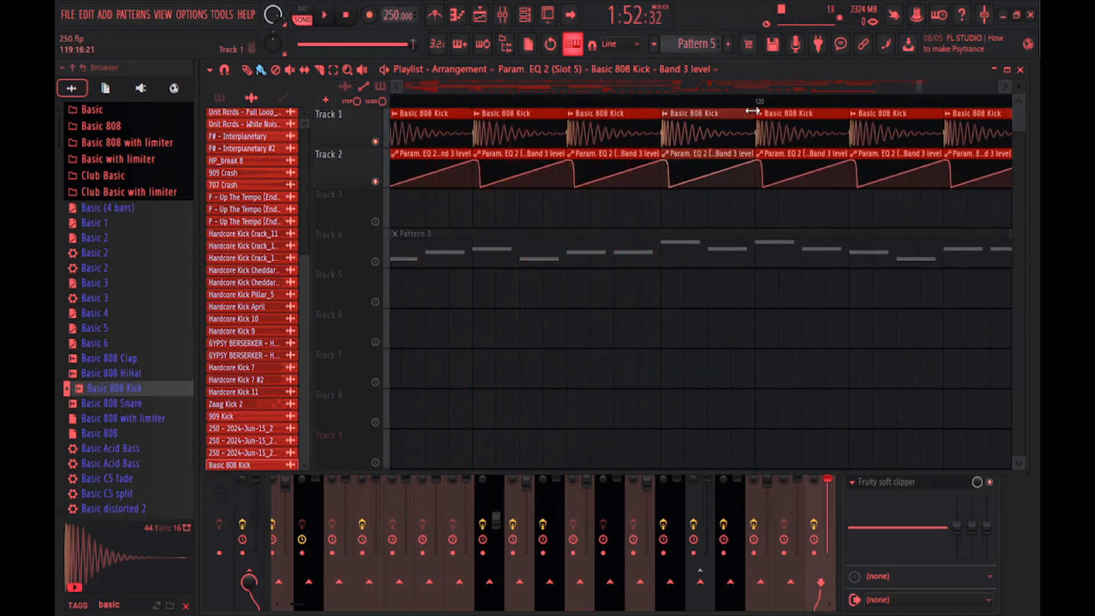
Shorten the last kick and automation pair before bar 120 to 0:02:00, duplicate it to fill the gap, and play it
{"action": "left_click_drag", "start_coordinate": [753, 111], "coordinate": [698, 120]}
{"action": "key", "text": "ctrl+b"}
{"action": "scroll", "coordinate": [653, 220], "scroll_direction": "down", "scroll_amount": 3}
{"action": "key", "text": "space"}
{"action": "scroll", "coordinate": [666, 219], "scroll_direction": "down", "scroll_amount": 2}
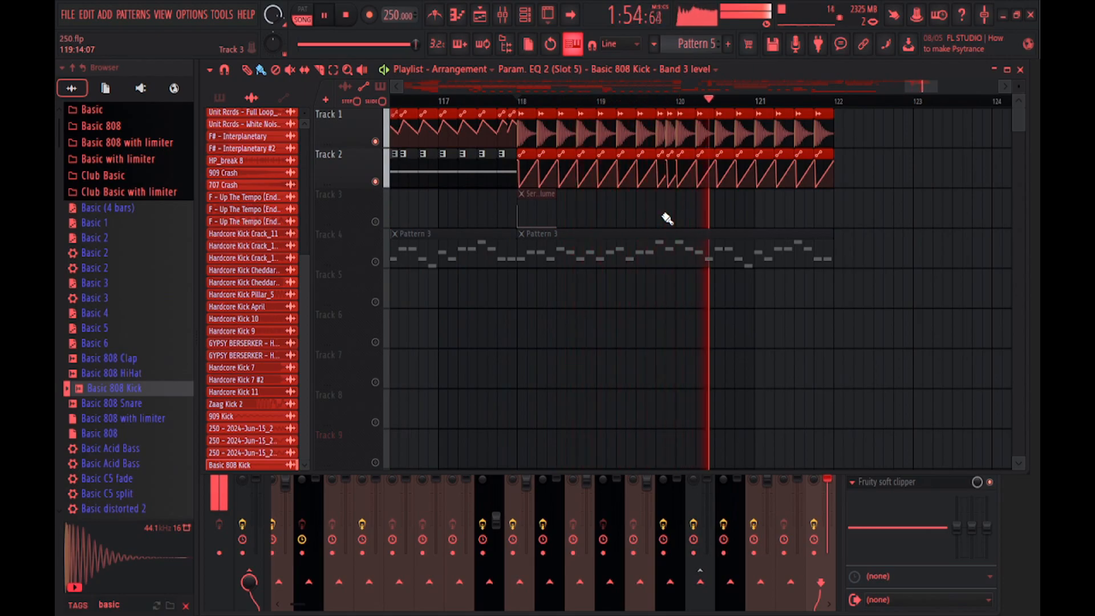
{"action": "key", "text": "space"}
Try a unique automation variant with its low point at about 119:14:08 on both short kicks before bar 120, and play it
{"action": "scroll", "coordinate": [666, 216], "scroll_direction": "up", "scroll_amount": 3}
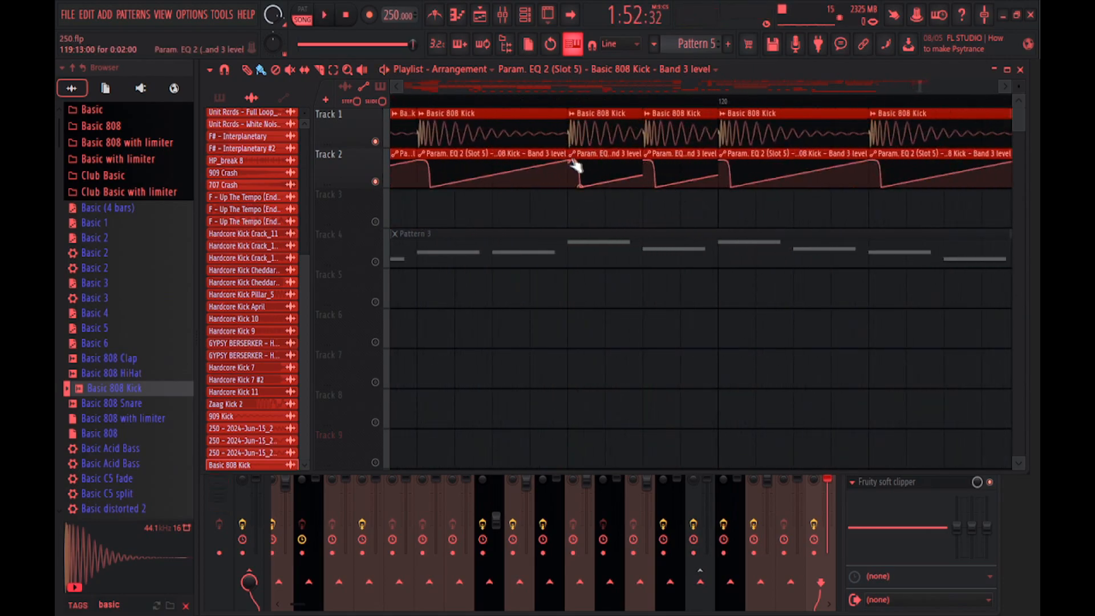
{"action": "right_click", "coordinate": [661, 178]}
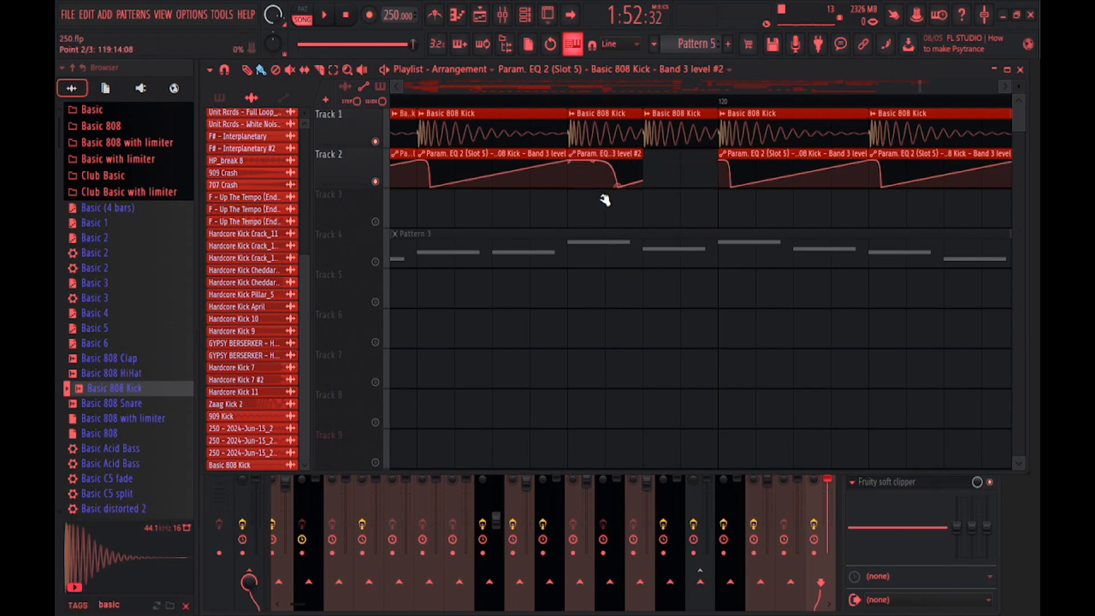
{"action": "key", "text": "ctrl+z"}
{"action": "scroll", "coordinate": [629, 242], "scroll_direction": "down", "scroll_amount": 3}
{"action": "key", "text": "space"}
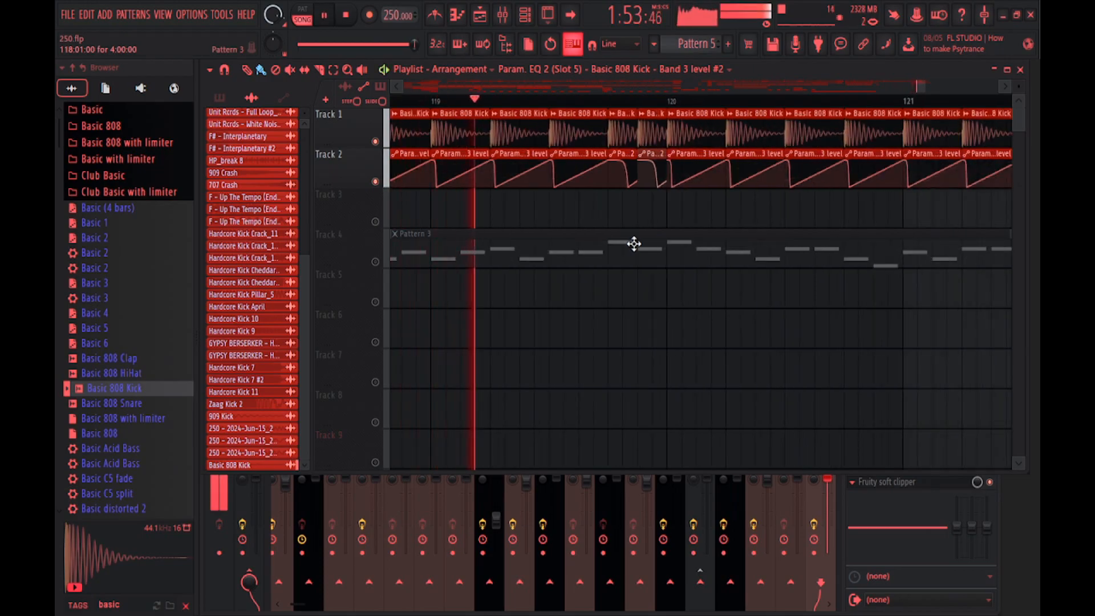
{"action": "key", "text": "space"}
{"action": "scroll", "coordinate": [644, 207], "scroll_direction": "up", "scroll_amount": 2}
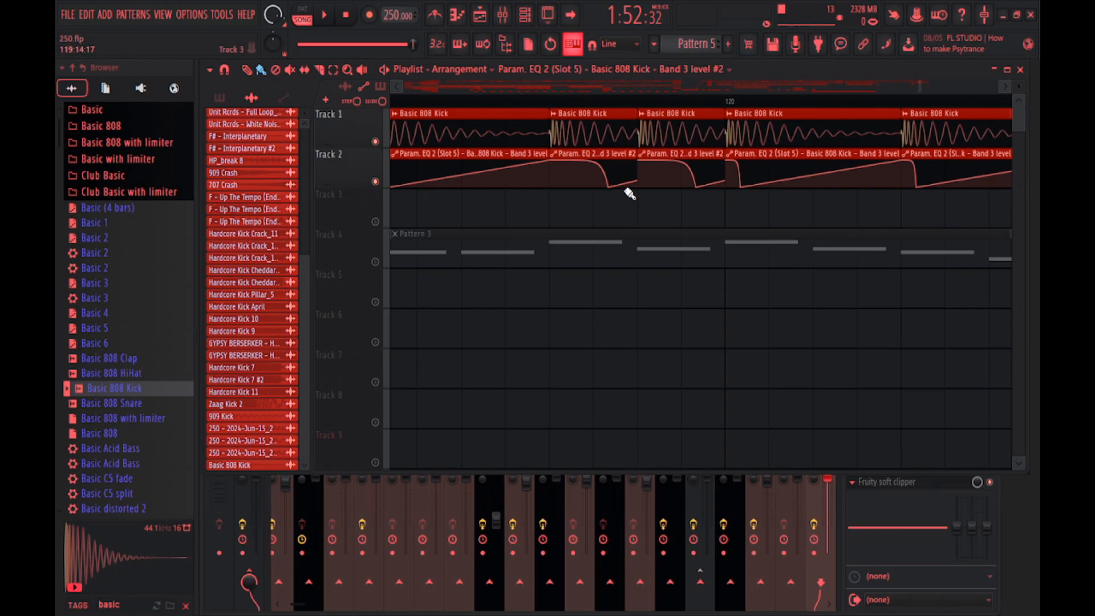
Try the variant's low point at 119:13:08, undo it, remove the stray Track 3 copy, and play the two short kicks
{"action": "mouse_move", "coordinate": [578, 200]}
{"action": "left_mouse_down"}
{"action": "mouse_move", "coordinate": [585, 194]}
{"action": "mouse_move", "coordinate": [557, 196]}
{"action": "left_mouse_up"}
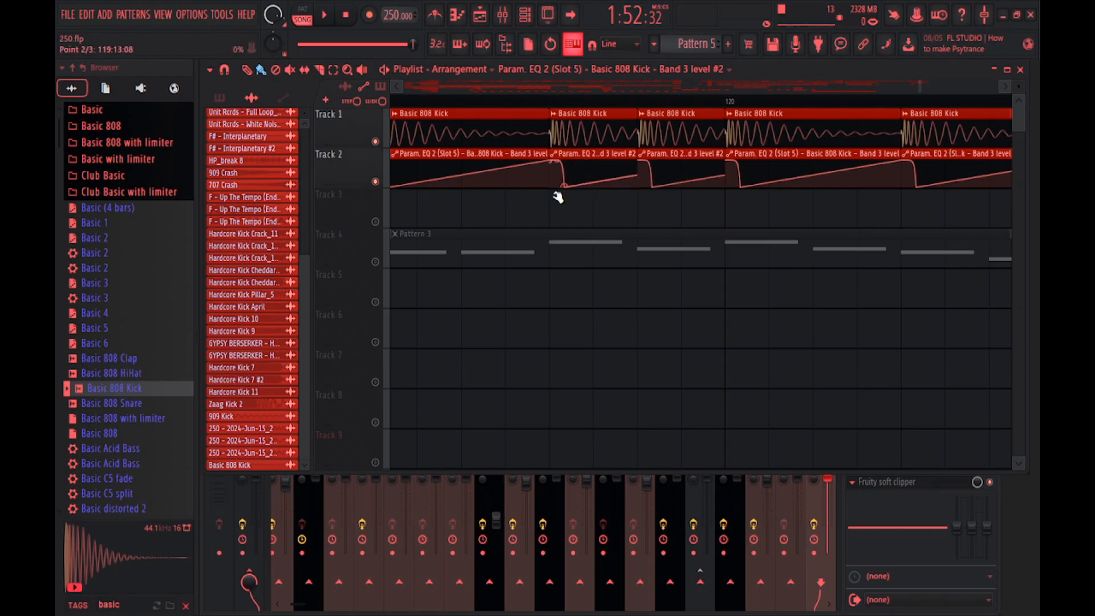
{"action": "key", "text": "ctrl+z"}
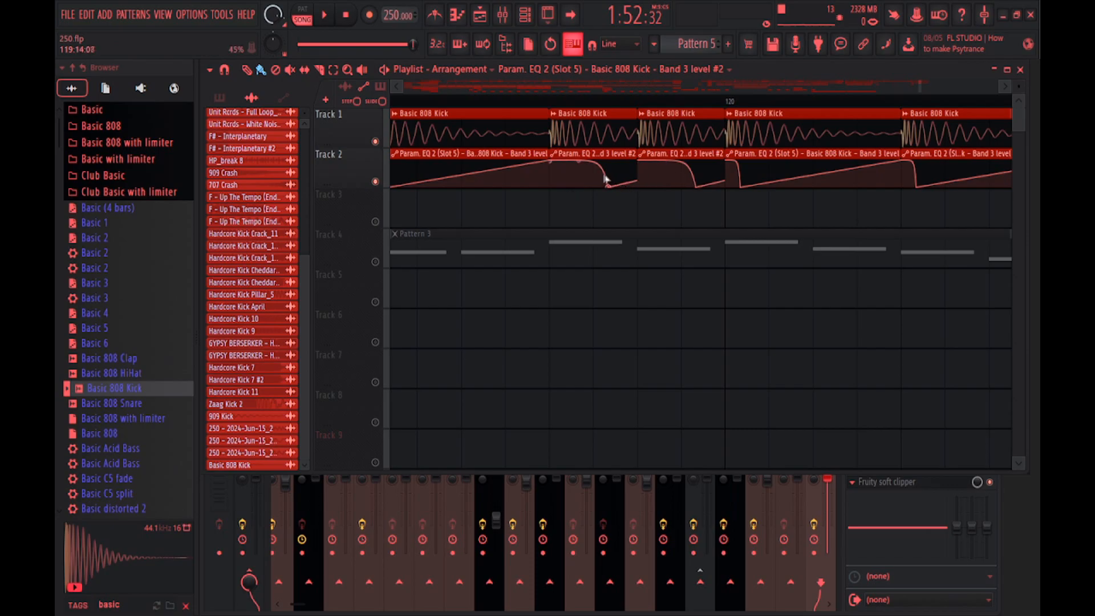
{"action": "left_click", "coordinate": [642, 217]}
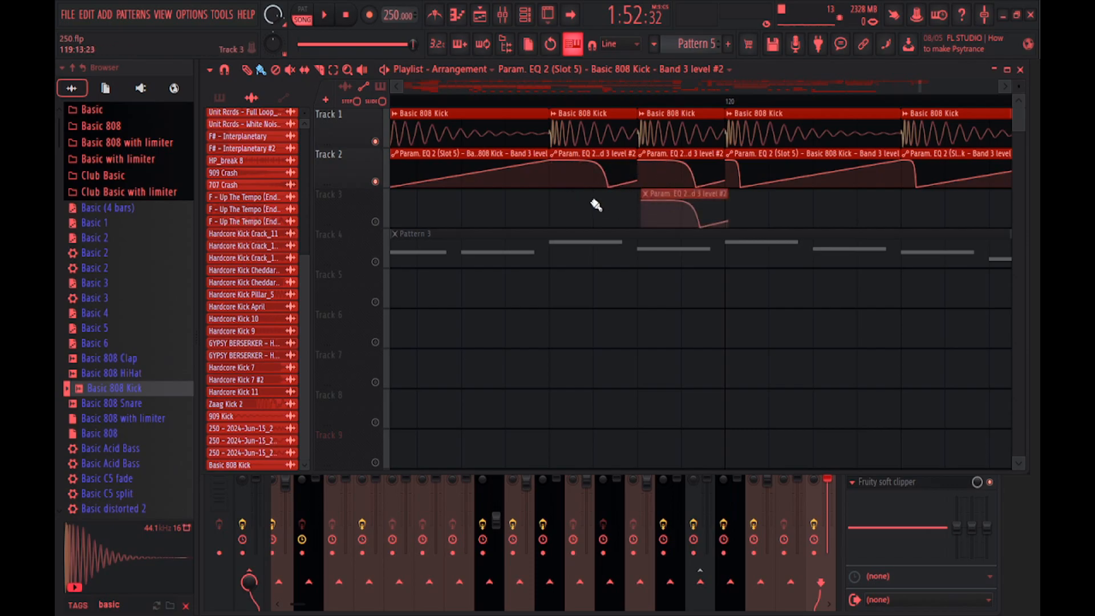
{"action": "right_click", "coordinate": [683, 206]}
{"action": "left_click_drag", "start_coordinate": [689, 221], "coordinate": [546, 197]}
{"action": "key", "text": "space"}
{"action": "scroll", "coordinate": [574, 215], "scroll_direction": "down", "scroll_amount": 3}
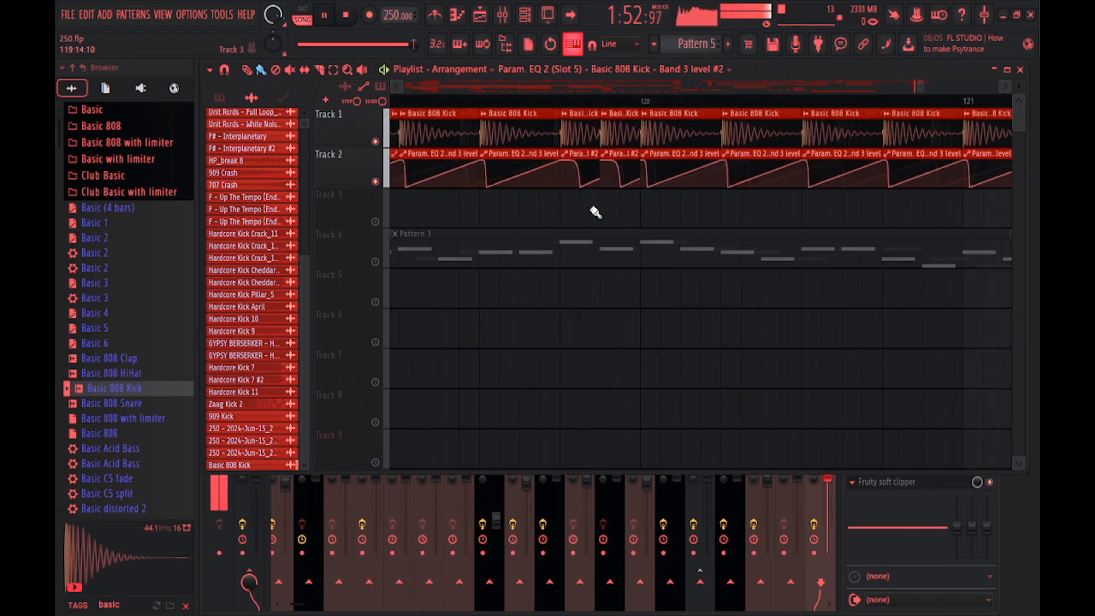
{"action": "key", "text": "space"}
{"action": "scroll", "coordinate": [603, 208], "scroll_direction": "up", "scroll_amount": 4}
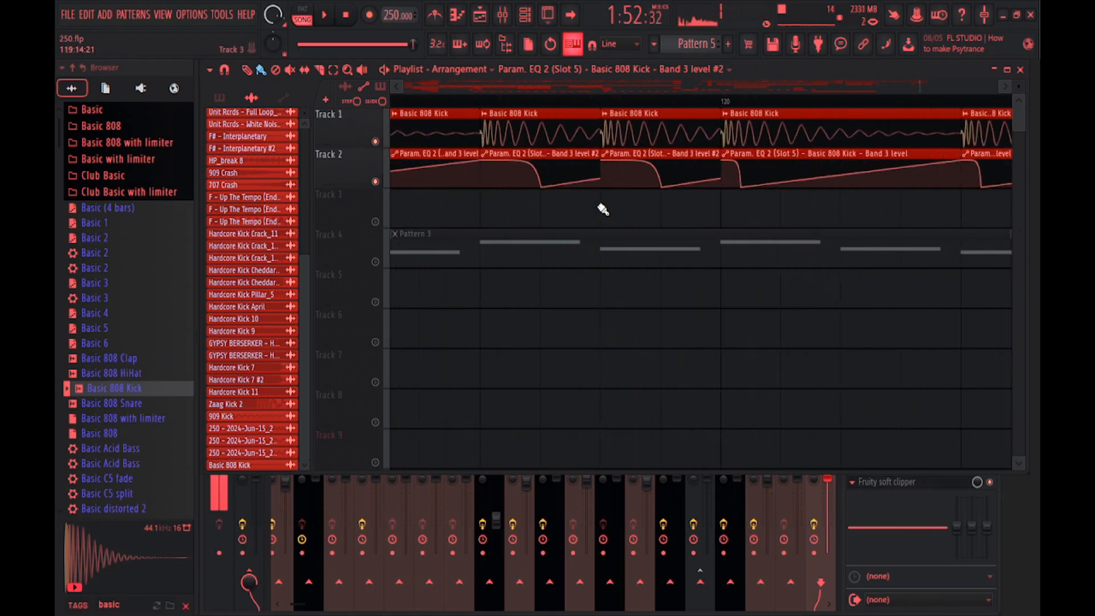
Replace both variant clips with the original band 3 automation, shortened to half of each short kick, and play the result
{"action": "right_click", "coordinate": [550, 180]}
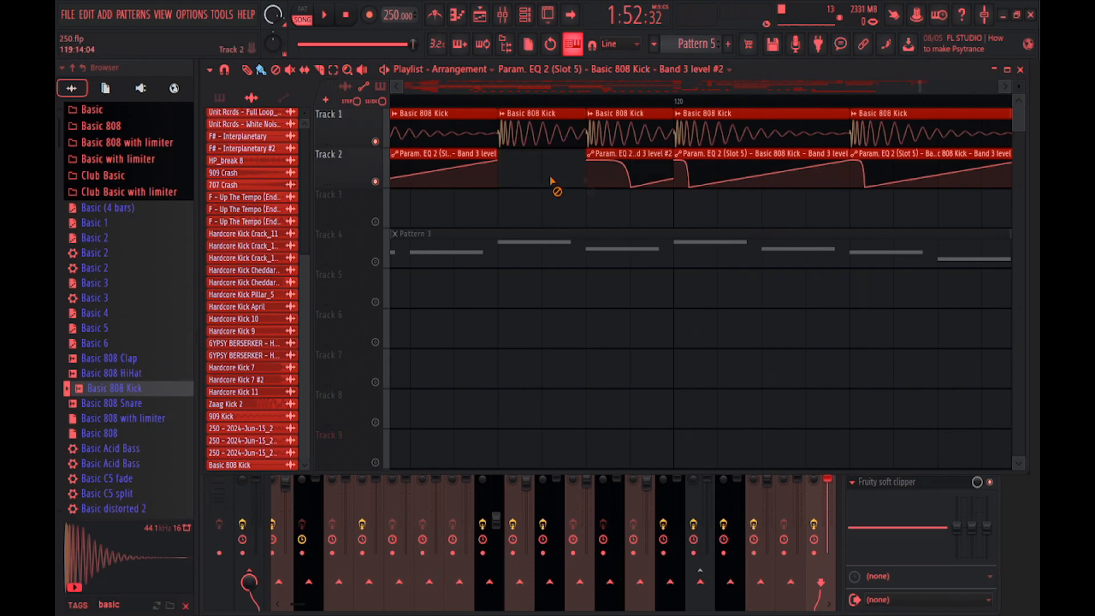
{"action": "right_click", "coordinate": [609, 181]}
{"action": "left_click", "coordinate": [531, 171]}
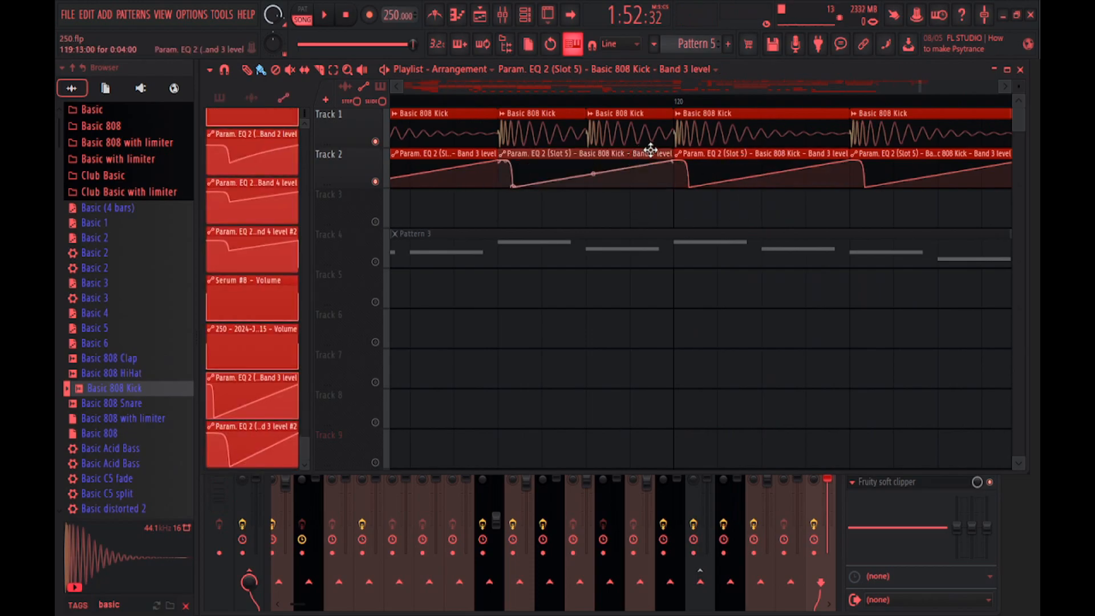
{"action": "left_click_drag", "start_coordinate": [666, 153], "coordinate": [606, 151]}
{"action": "left_click", "coordinate": [552, 178]}
{"action": "left_click", "coordinate": [501, 103]}
{"action": "key", "text": "space"}
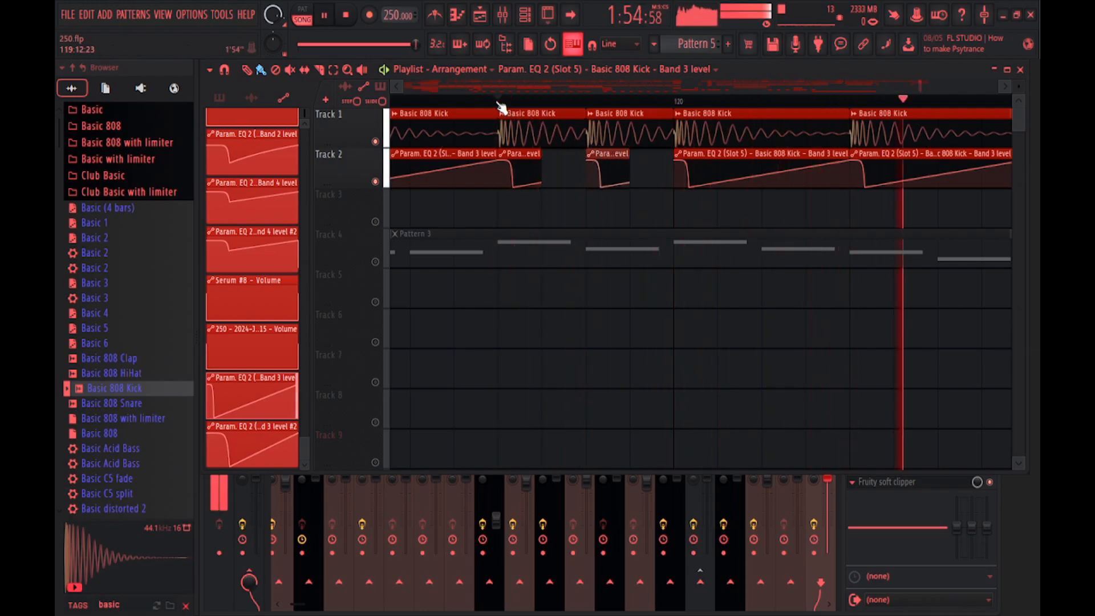
Play the kick sequence from bar 118 through the two short kicks
{"action": "key", "text": "space"}
{"action": "scroll", "coordinate": [741, 171], "scroll_direction": "down", "scroll_amount": 6}
{"action": "left_click", "coordinate": [518, 102]}
{"action": "key", "text": "space"}
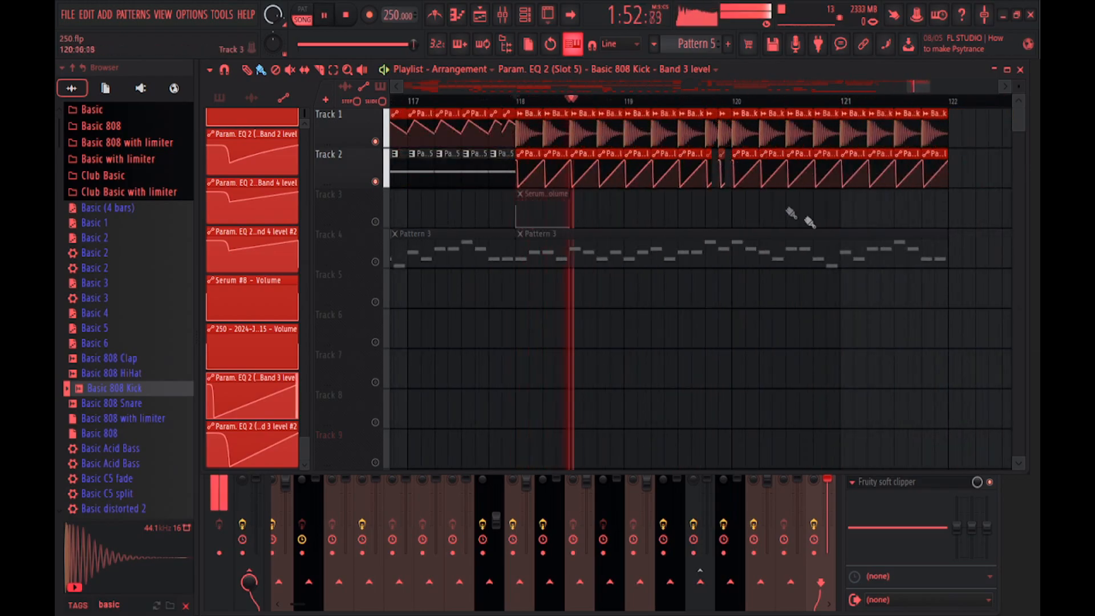
{"action": "scroll", "coordinate": [824, 235], "scroll_direction": "up", "scroll_amount": 3}
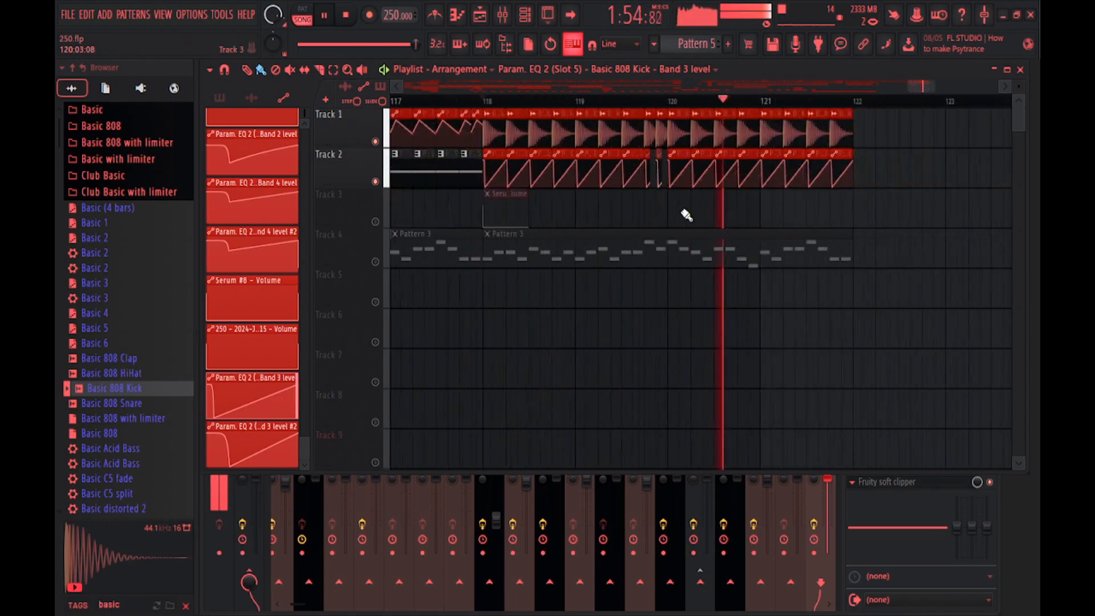
Delete the automation clip under the last kick before bar 122 and play the sequence
{"action": "key", "text": "space"}
{"action": "right_click", "coordinate": [774, 179]}
{"action": "scroll", "coordinate": [828, 215], "scroll_direction": "down", "scroll_amount": 3}
{"action": "key", "text": "space"}
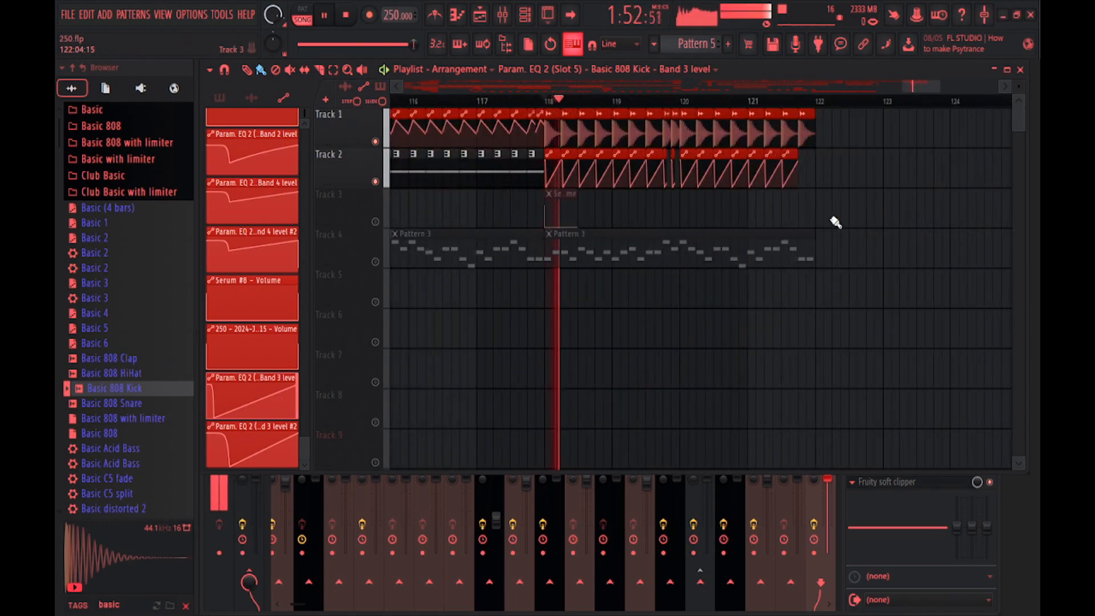
{"action": "scroll", "coordinate": [835, 222], "scroll_direction": "up", "scroll_amount": 3}
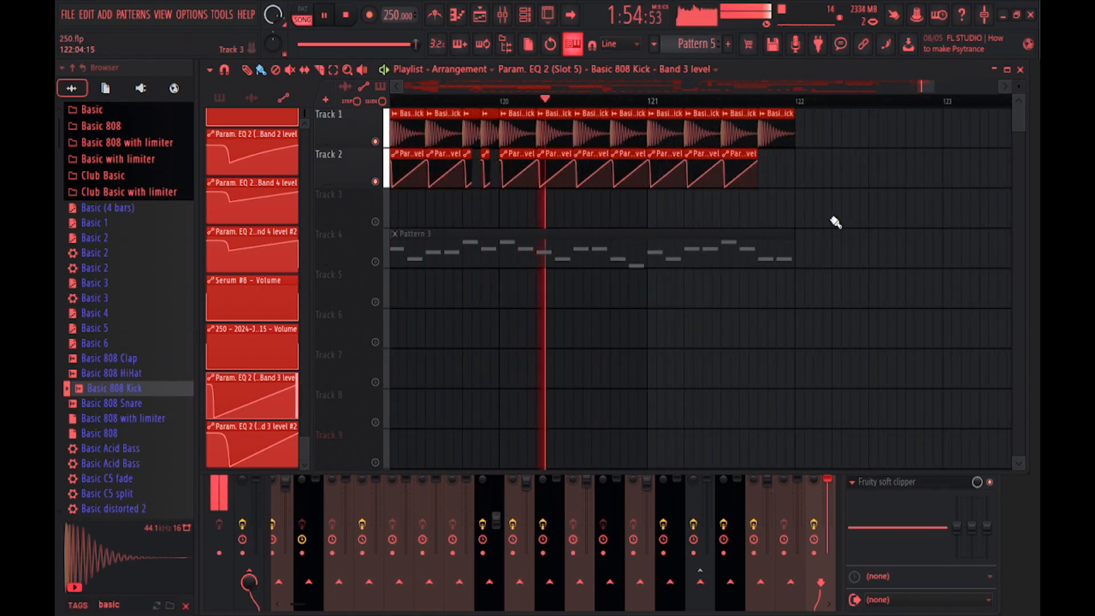
{"action": "key", "text": "space"}
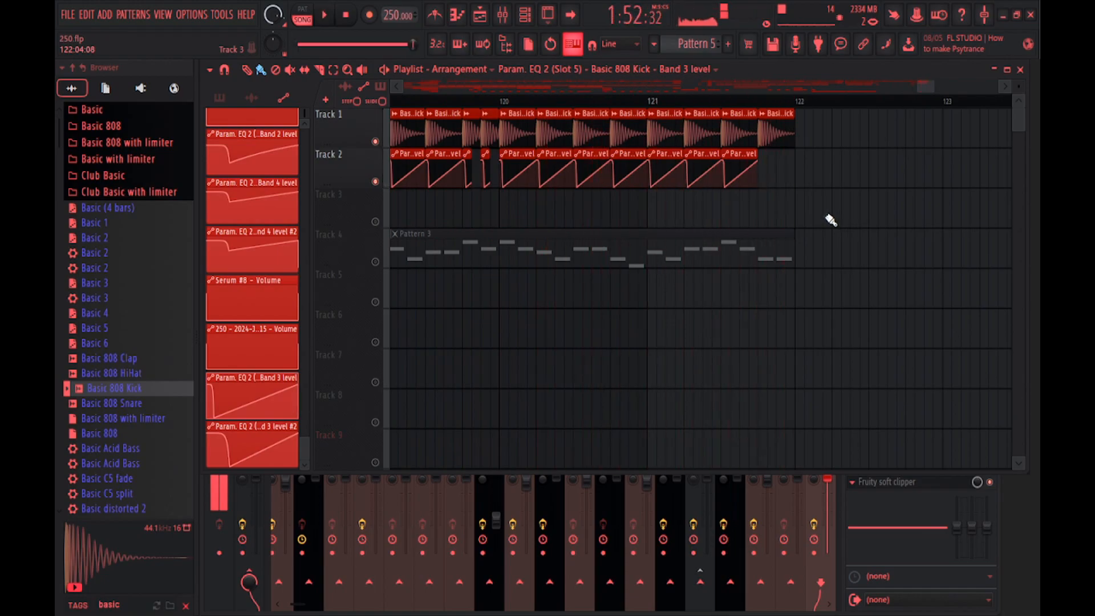
Make the last kick clip before bar 122 unique, raise its Pogo effect, and play it
{"action": "scroll", "coordinate": [827, 219], "scroll_direction": "up", "scroll_amount": 3}
{"action": "scroll", "coordinate": [753, 204], "scroll_direction": "up", "scroll_amount": 2}
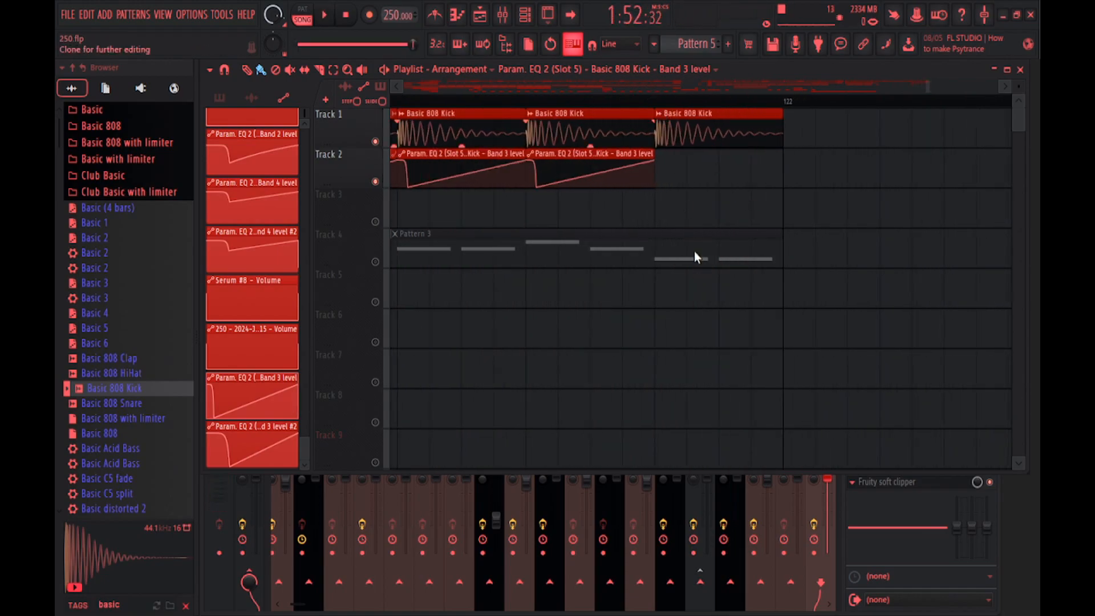
{"action": "double_click", "coordinate": [702, 119]}
{"action": "left_click", "coordinate": [551, 379]}
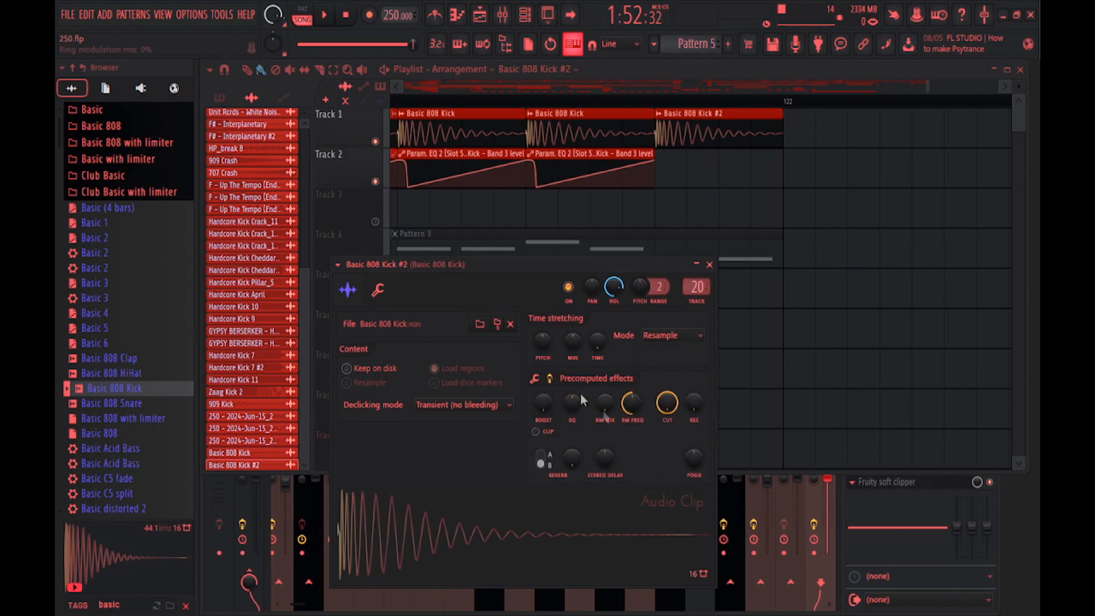
{"action": "left_click_drag", "start_coordinate": [702, 460], "coordinate": [701, 399]}
{"action": "key", "text": "space"}
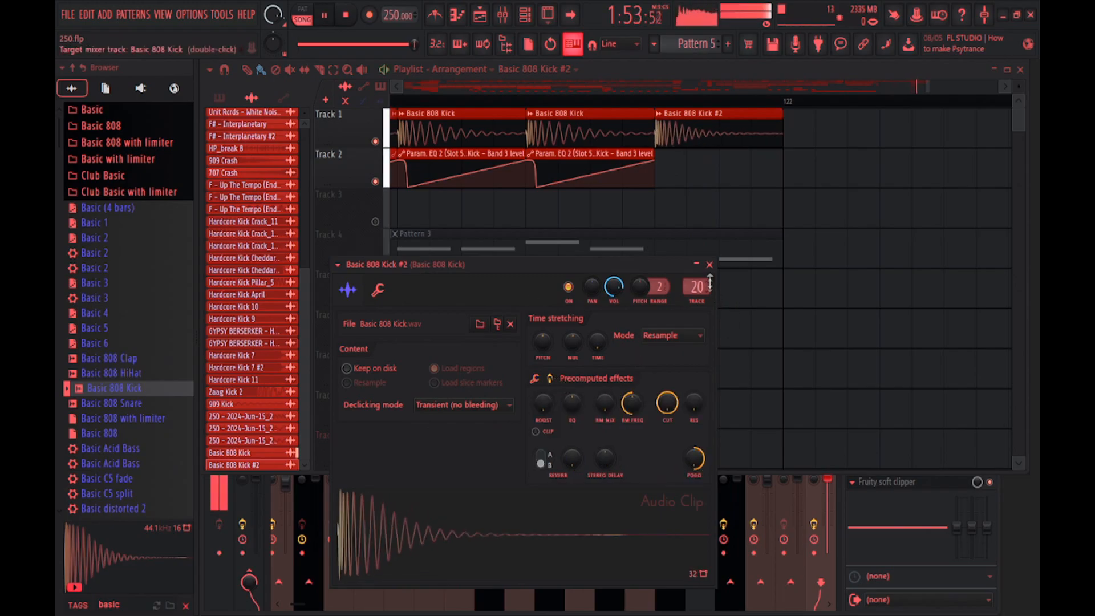
Remove the extra kick and automation copies after bar 122, and duplicate the band 3 automation under the last kick before it
{"action": "left_click", "coordinate": [709, 264]}
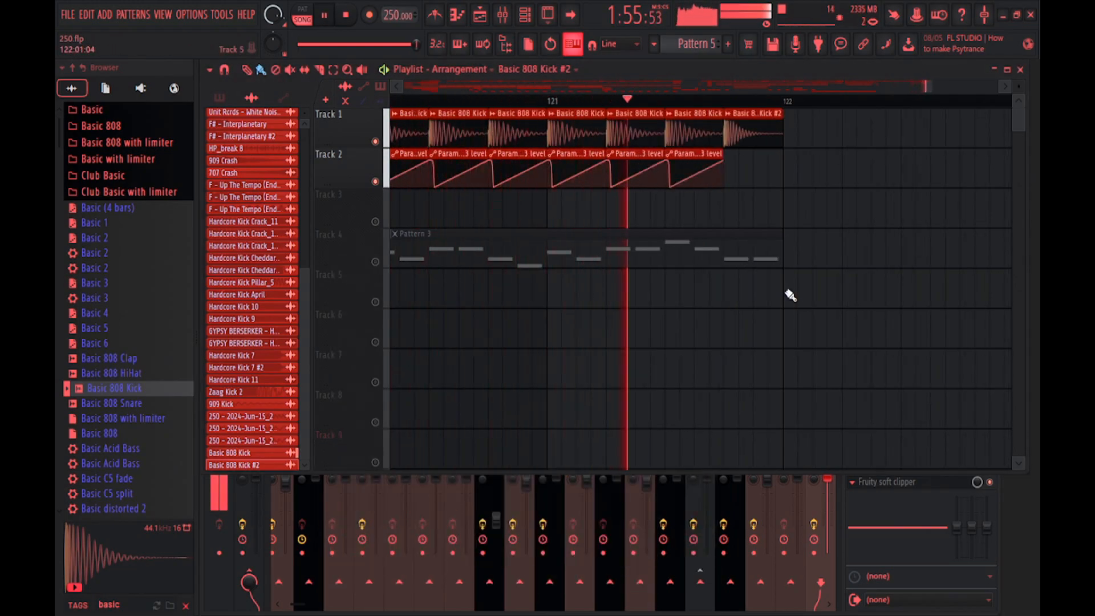
{"action": "key", "text": "space"}
{"action": "scroll", "coordinate": [728, 214], "scroll_direction": "up", "scroll_amount": 4}
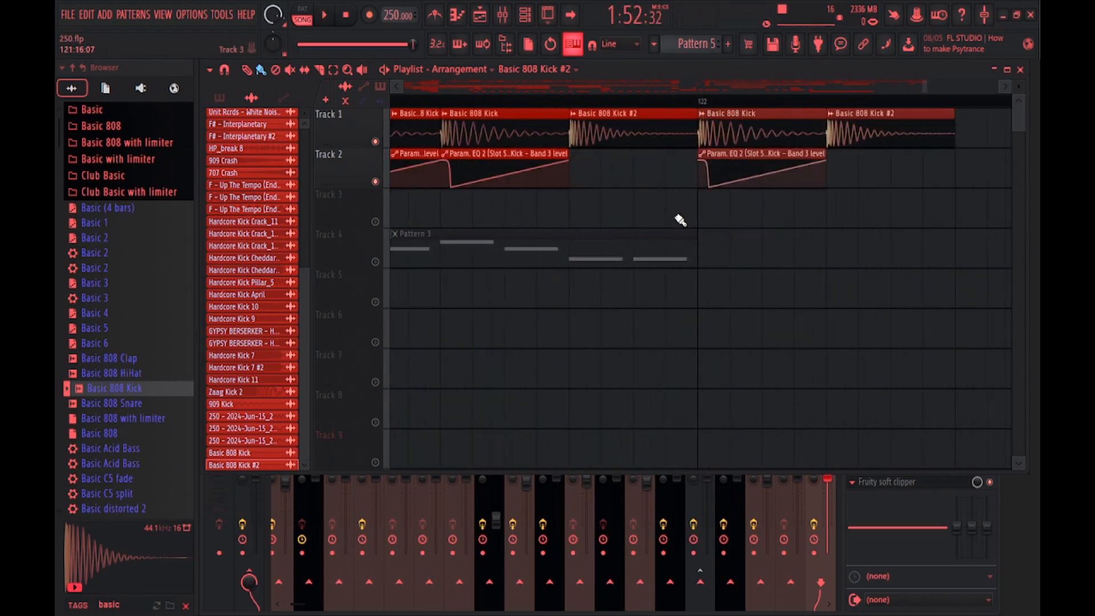
{"action": "key", "text": "Delete"}
{"action": "left_click_drag", "start_coordinate": [624, 212], "coordinate": [540, 183]}
{"action": "key", "text": "ctrl+b"}
{"action": "scroll", "coordinate": [804, 342], "scroll_direction": "down", "scroll_amount": 5}
{"action": "scroll", "coordinate": [924, 306], "scroll_direction": "up", "scroll_amount": 5}
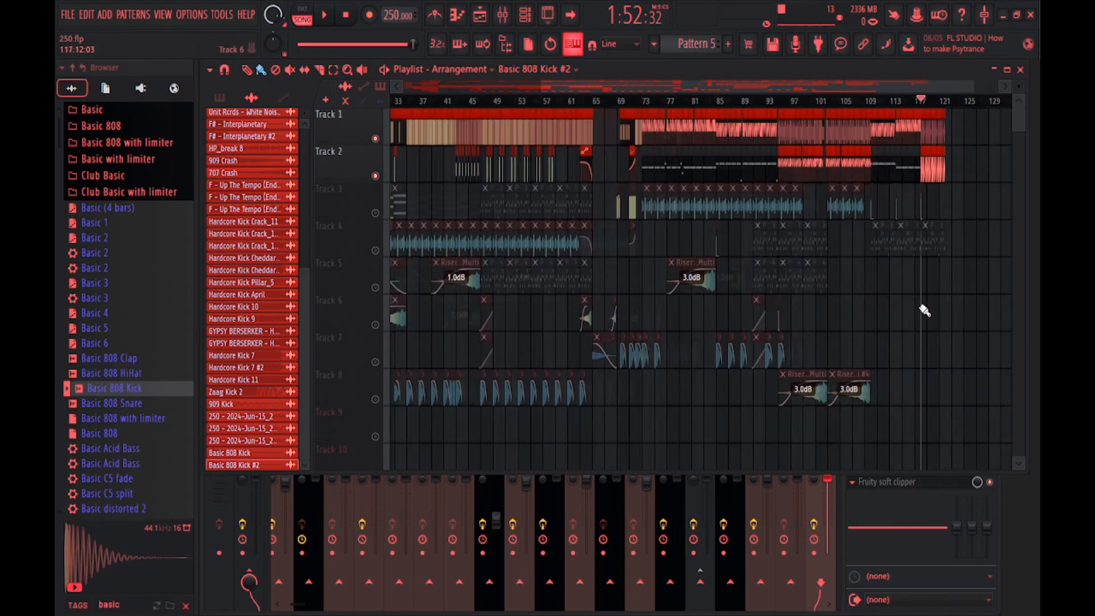
Play the kick sequence from bar 118 through the last kick before bar 122
{"action": "key", "text": "space"}
{"action": "scroll", "coordinate": [826, 293], "scroll_direction": "up", "scroll_amount": 3}
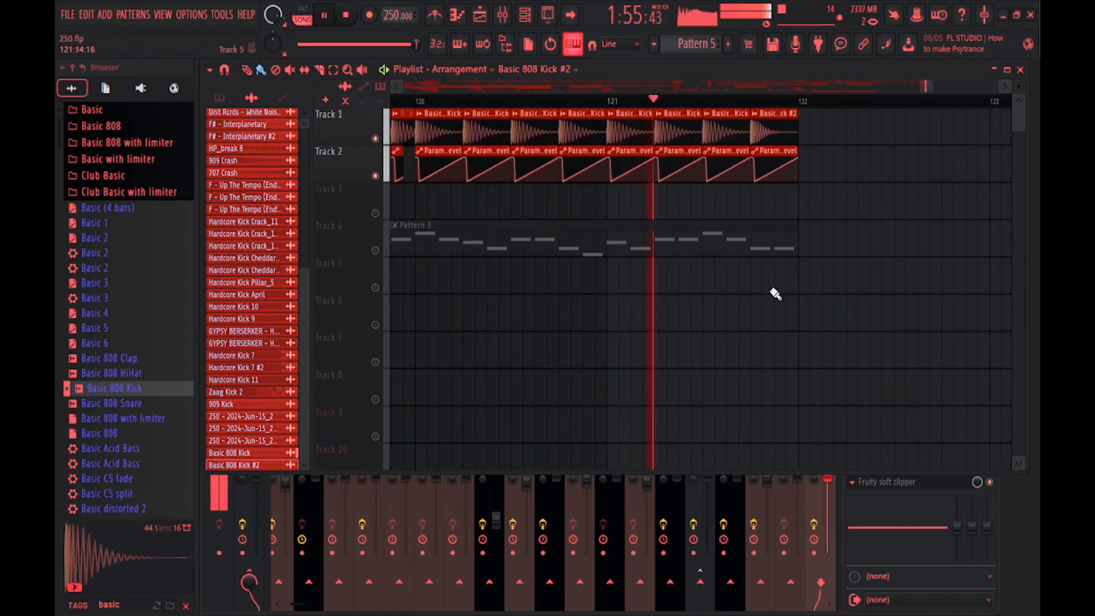
{"action": "key", "text": "space"}
Duplicate the Basic 808 Kick clip with its band 3 automation to continue the kick pattern past bar 122
{"action": "scroll", "coordinate": [776, 294], "scroll_direction": "down", "scroll_amount": 2}
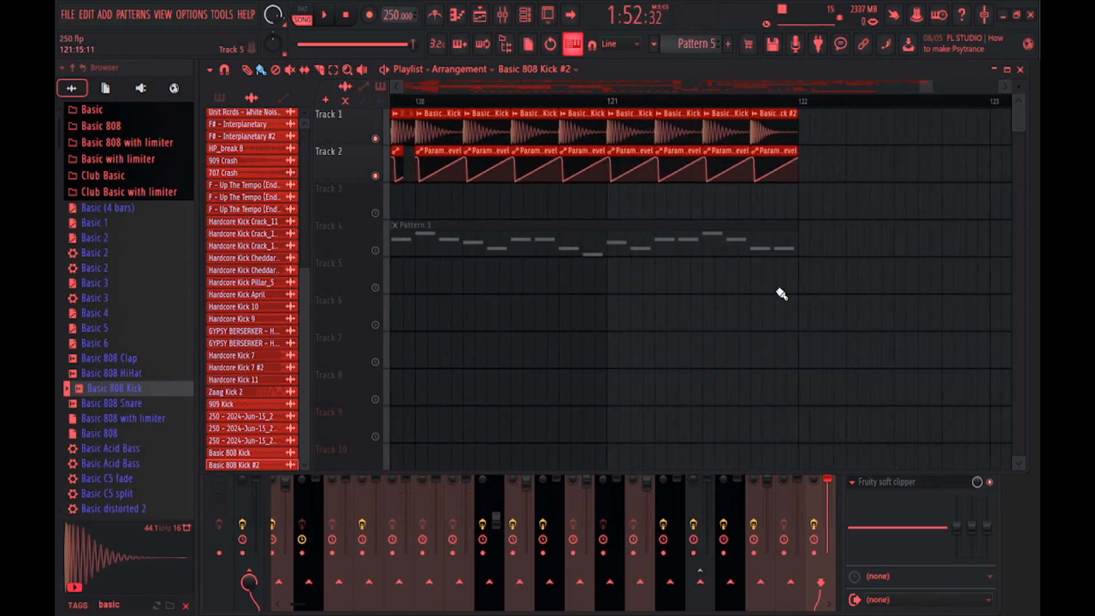
{"action": "scroll", "coordinate": [776, 286], "scroll_direction": "down", "scroll_amount": 3}
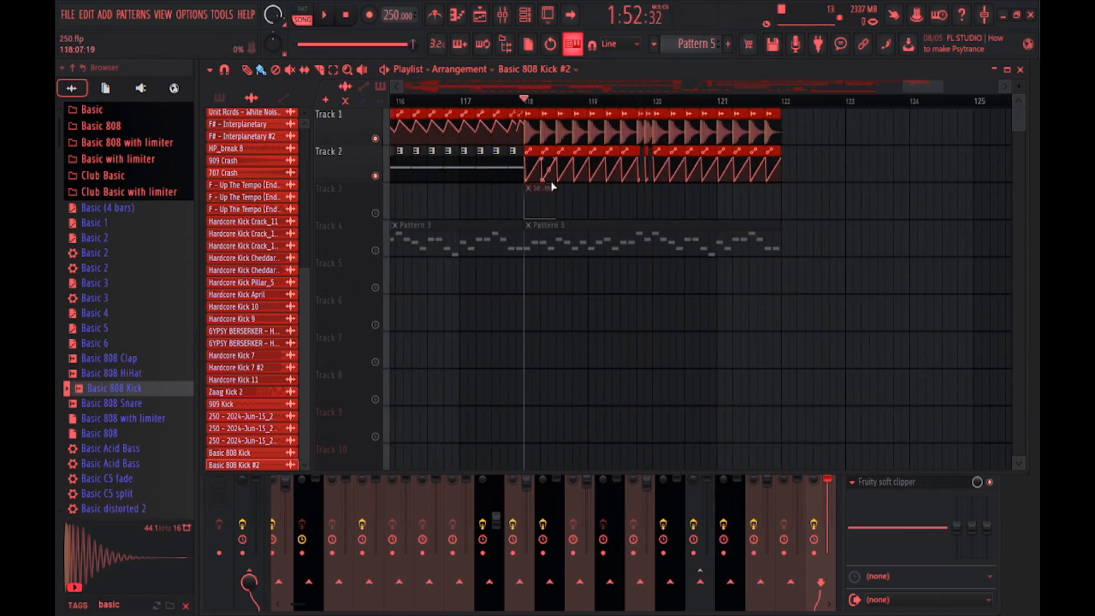
{"action": "left_click_drag", "start_coordinate": [530, 131], "coordinate": [753, 126]}
{"action": "scroll", "coordinate": [810, 162], "scroll_direction": "up", "scroll_amount": 3}
{"action": "key", "text": "ctrl+b"}
{"action": "key", "text": "ctrl+b"}
{"action": "key", "text": "ctrl+b"}
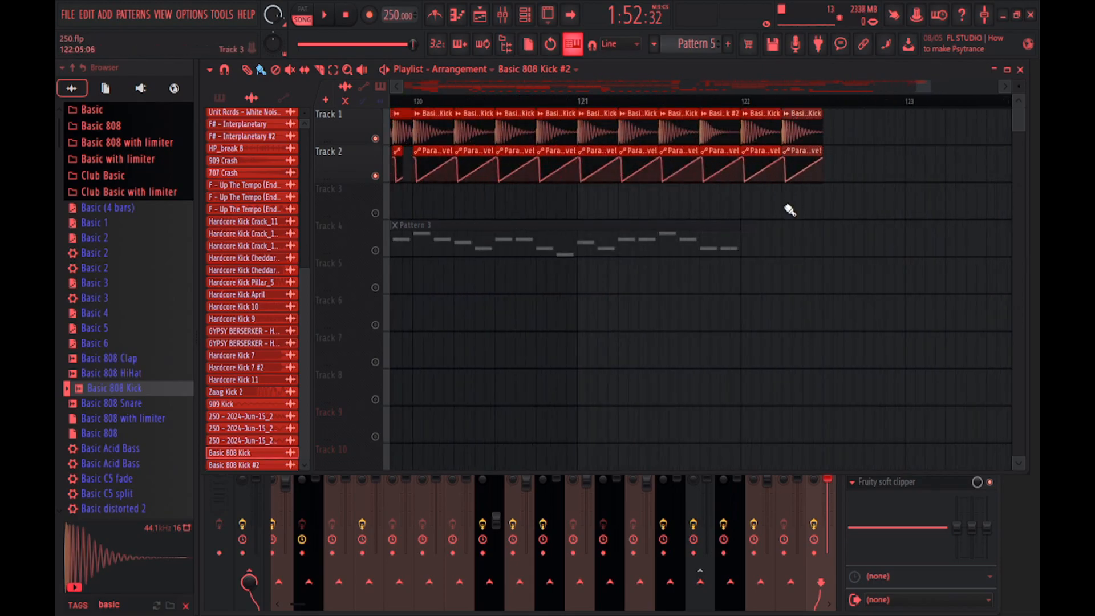